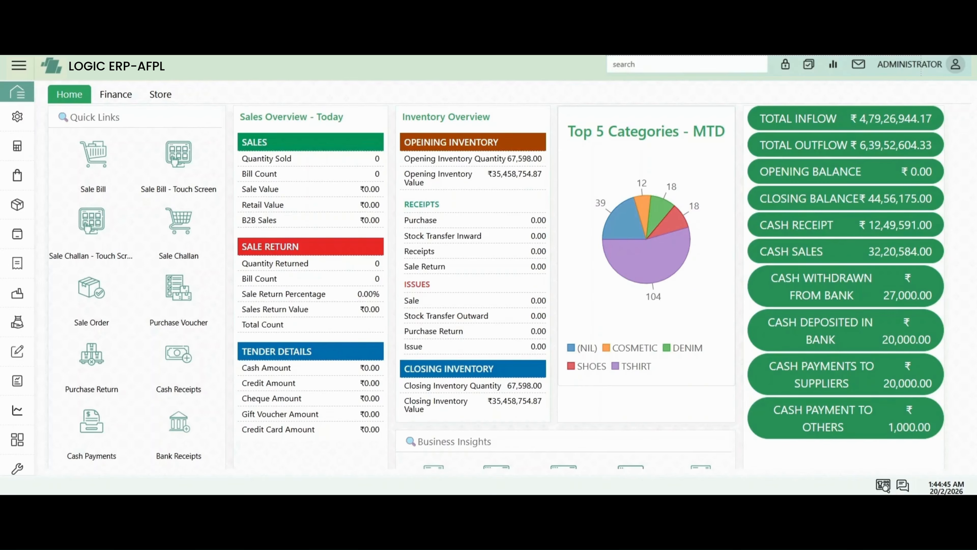
Open the brand setup form from the Master Creation masters
click(17, 97)
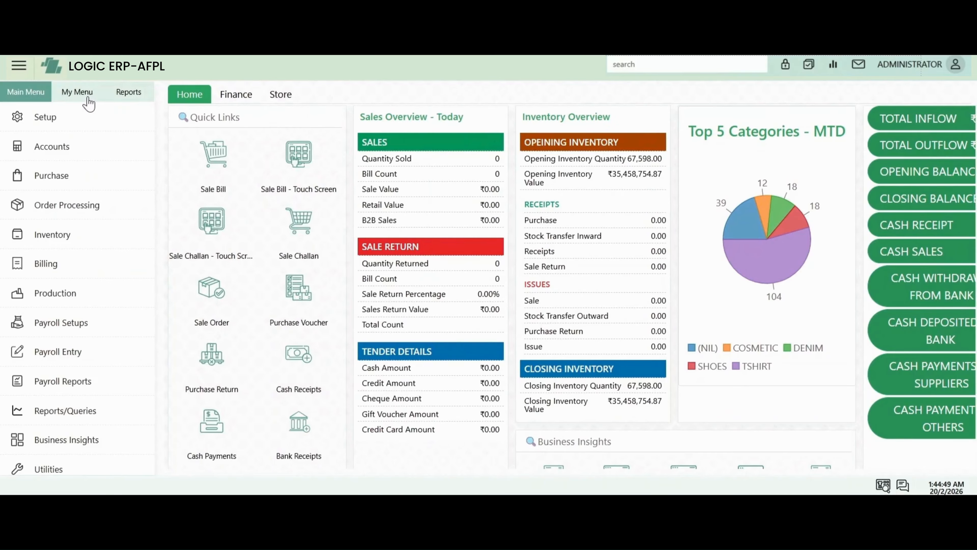
click(87, 97)
click(89, 120)
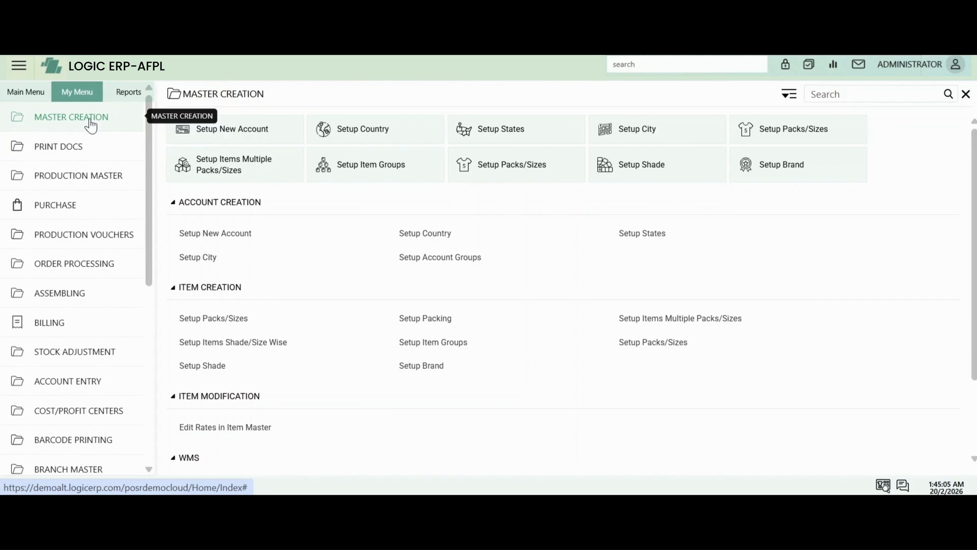
click(420, 370)
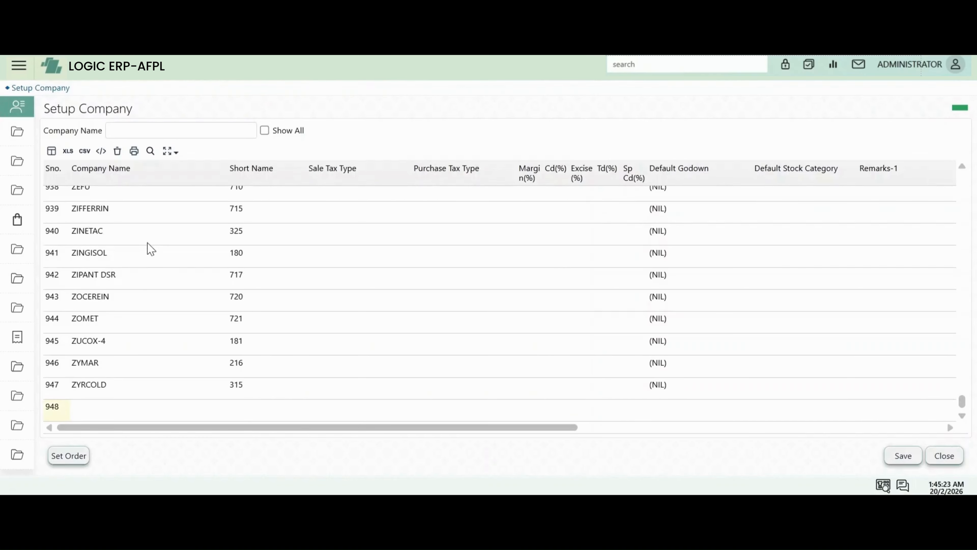
Add a new brand in the first empty row with its company name and short name ZC, leaving the remaining columns at their defaults
click(119, 410)
click(115, 406)
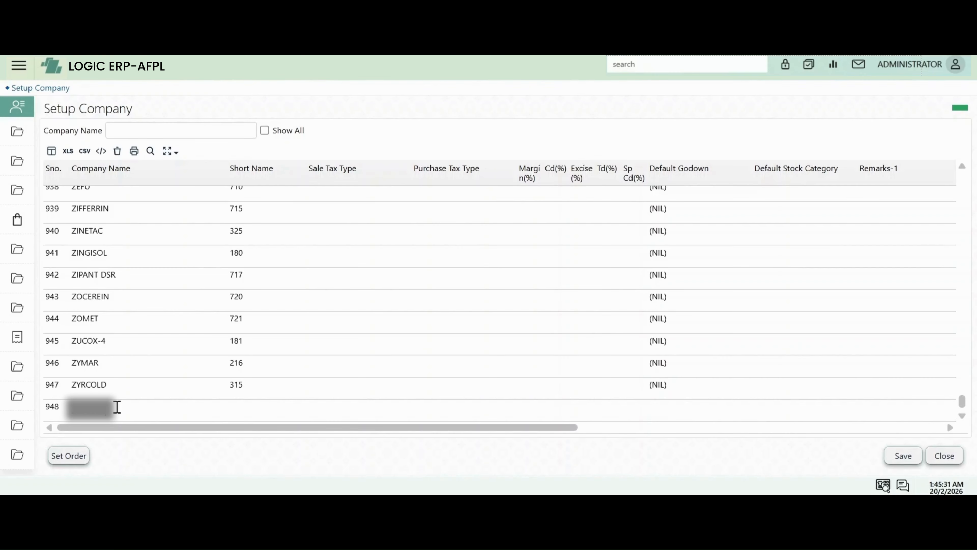
key(Tab)
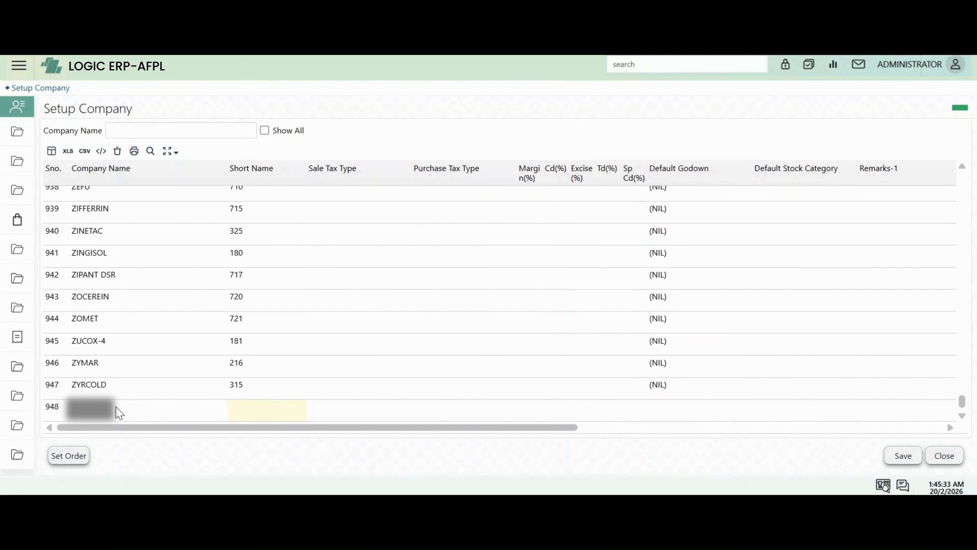
text(ZC)
key(Tab)
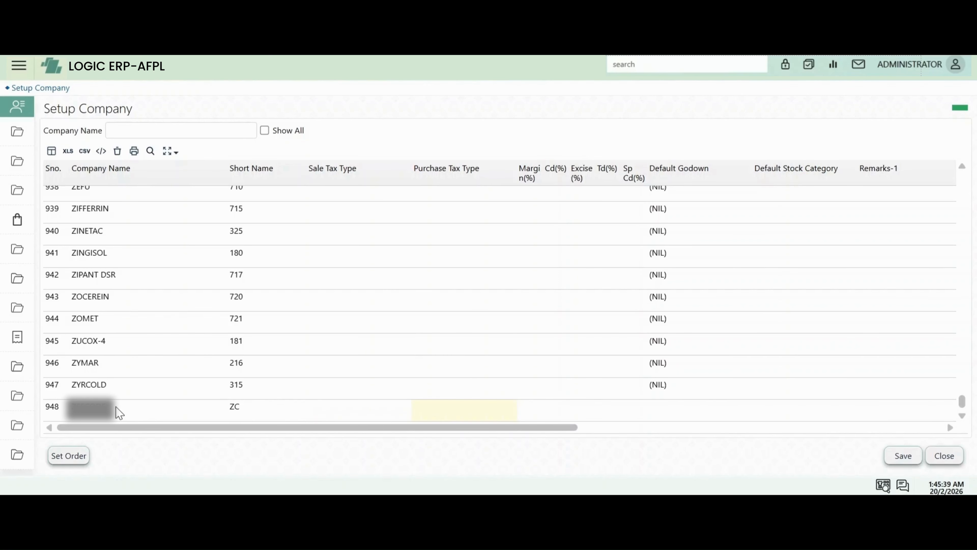
key(Tab)
key(Tab)
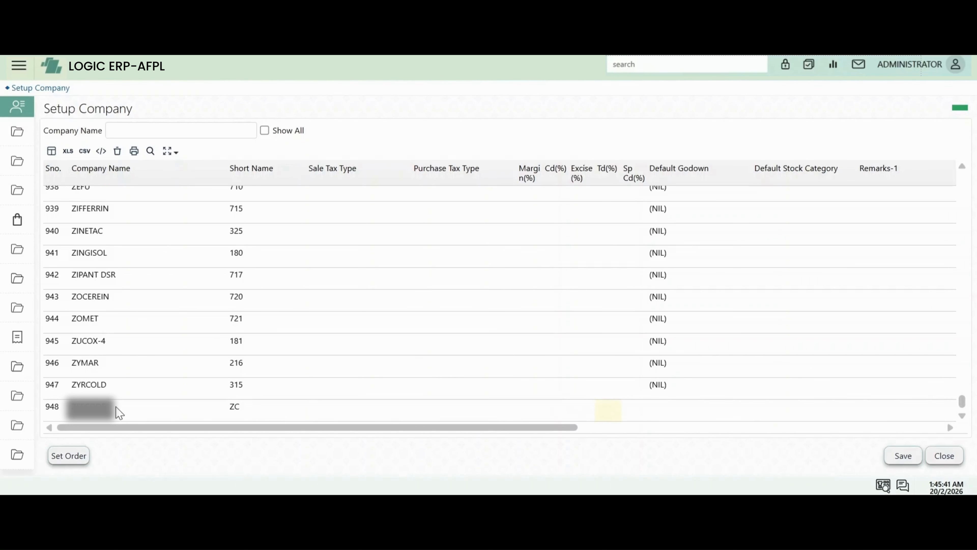
key(Tab)
key(Tab)
key(Tab)
key(Tab)
key(Tab)
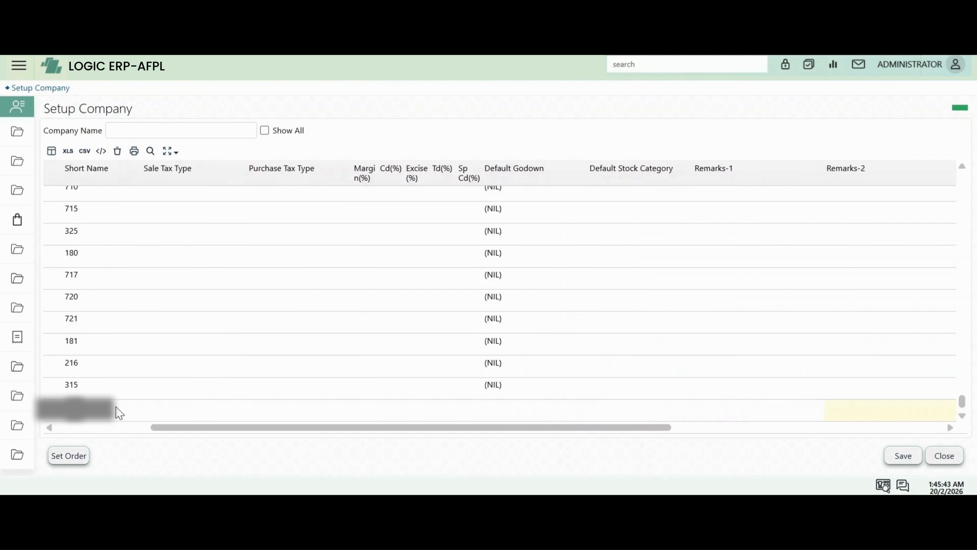
key(Tab)
key(Tab)
key(Tab)
key(Tab)
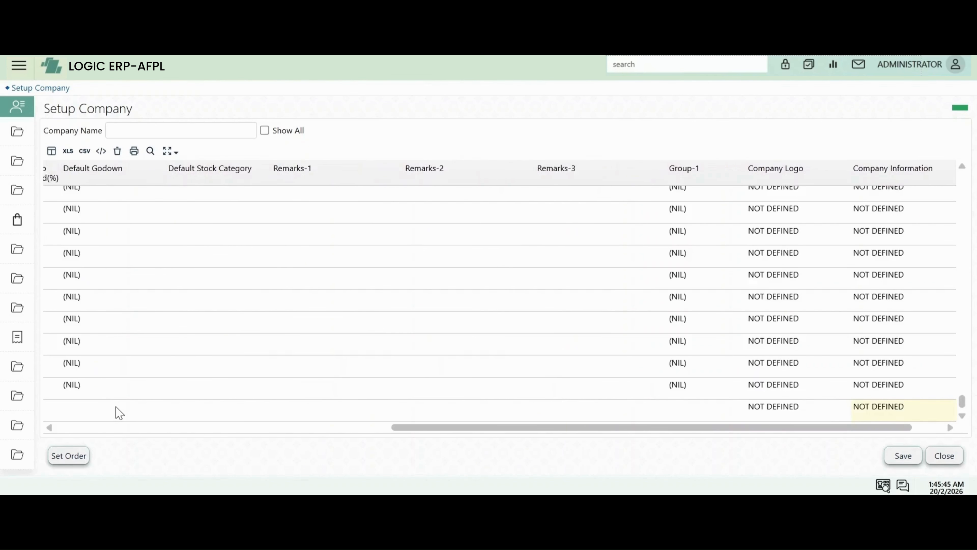
key(Tab)
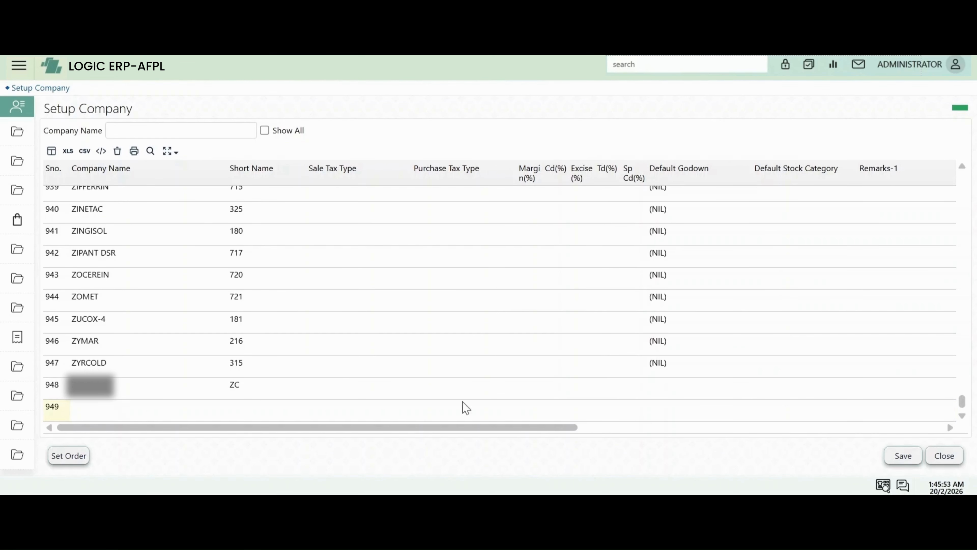
Save the new brand record to disk
click(899, 459)
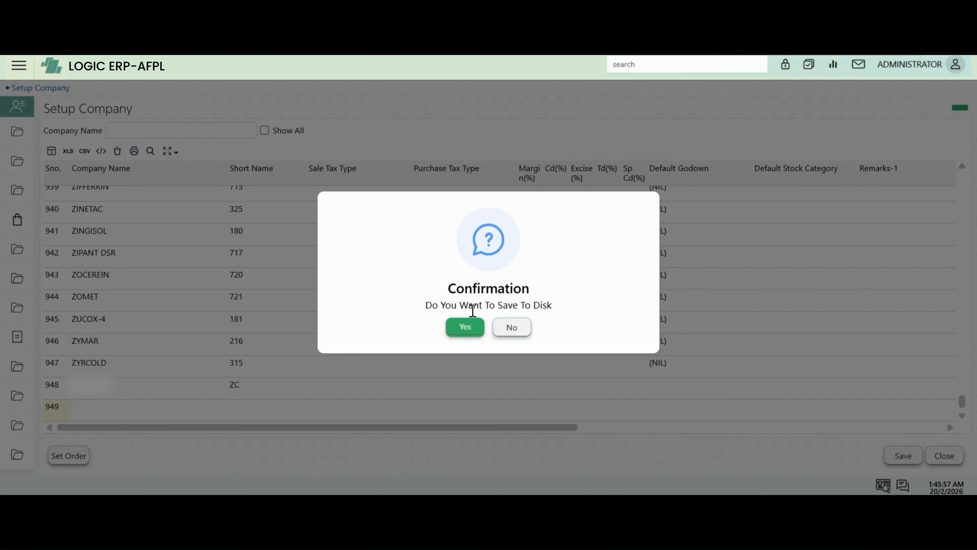
click(471, 327)
click(465, 327)
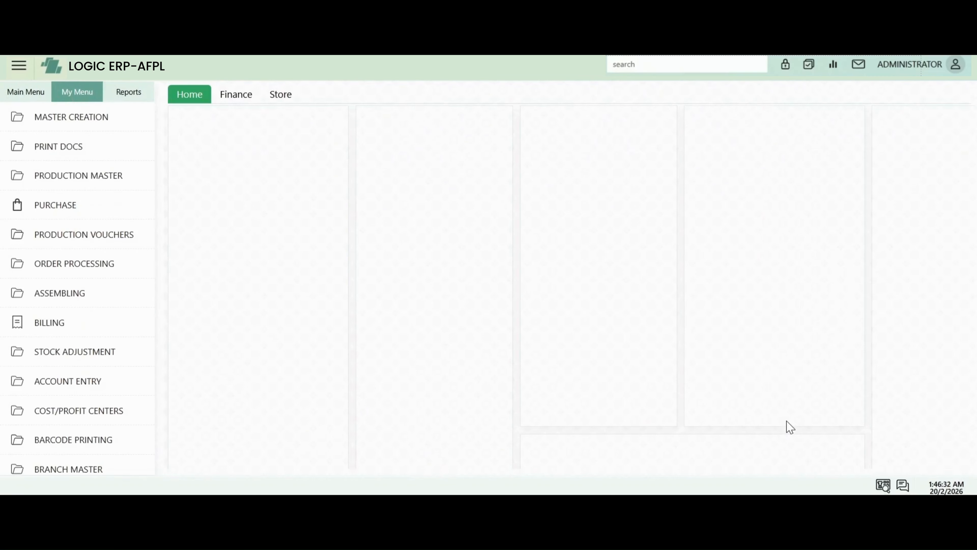
Open the shade setup form from the Master Creation masters and show all shade records
click(99, 118)
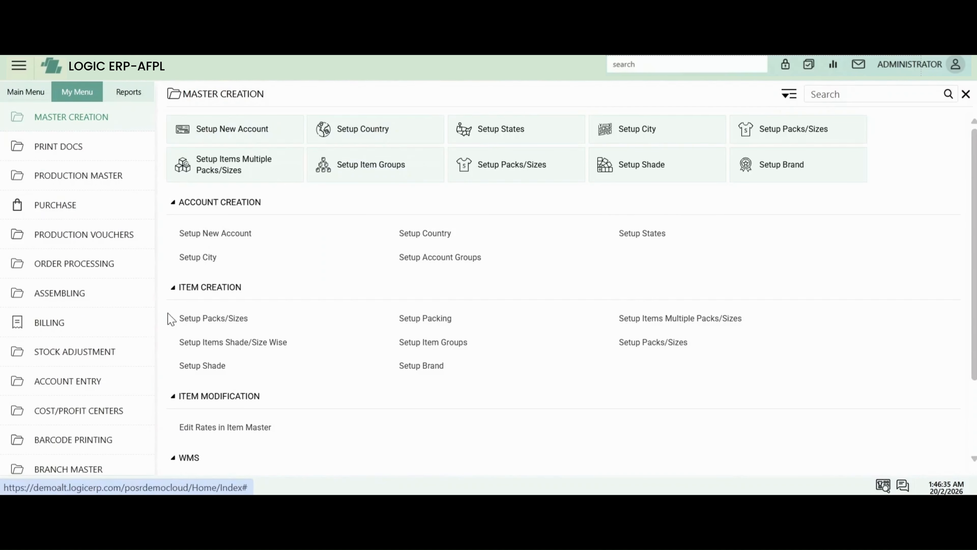
click(209, 366)
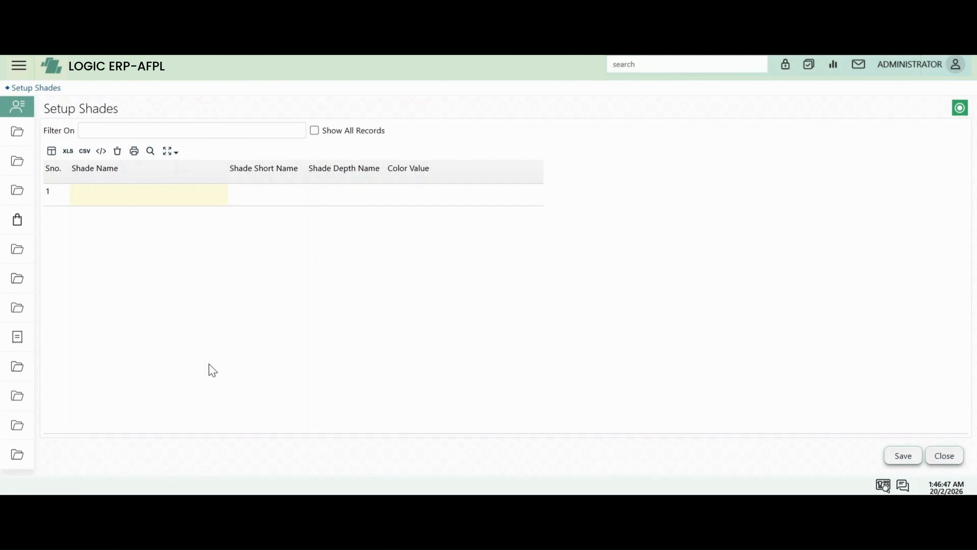
click(315, 131)
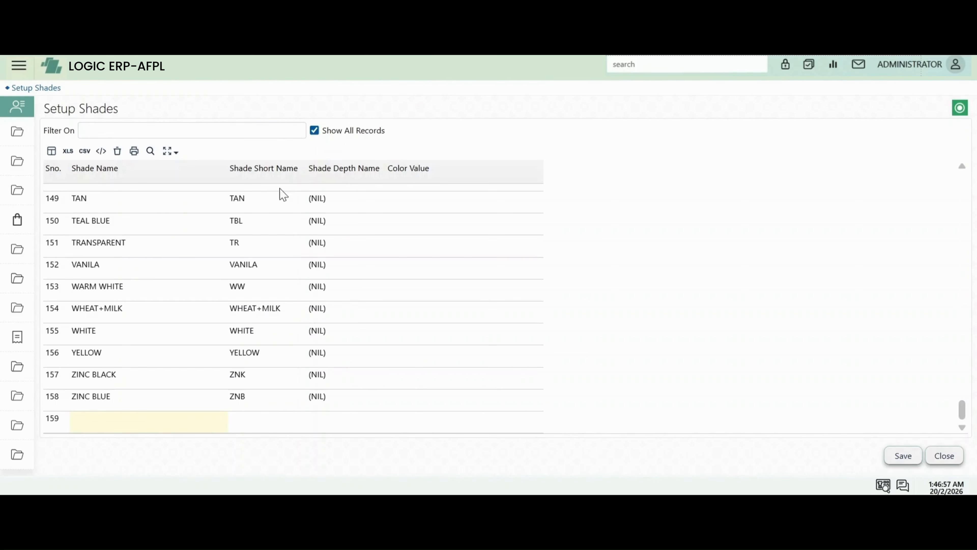
Add a new shade named BABY PINK with the short name BK, leaving depth name and color value empty
click(133, 423)
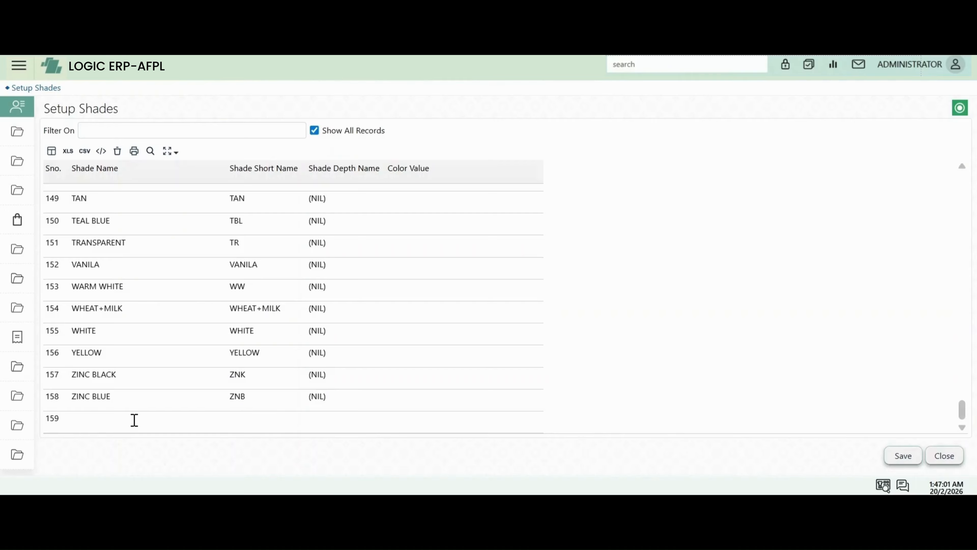
text(ba)
key(BackSpace)
key(BackSpace)
text(BABY PINKK)
key(BackSpace)
key(BackSpace)
key(BackSpace)
text(NK)
key(Tab)
text(BK)
key(Tab)
key(Tab)
key(Tab)
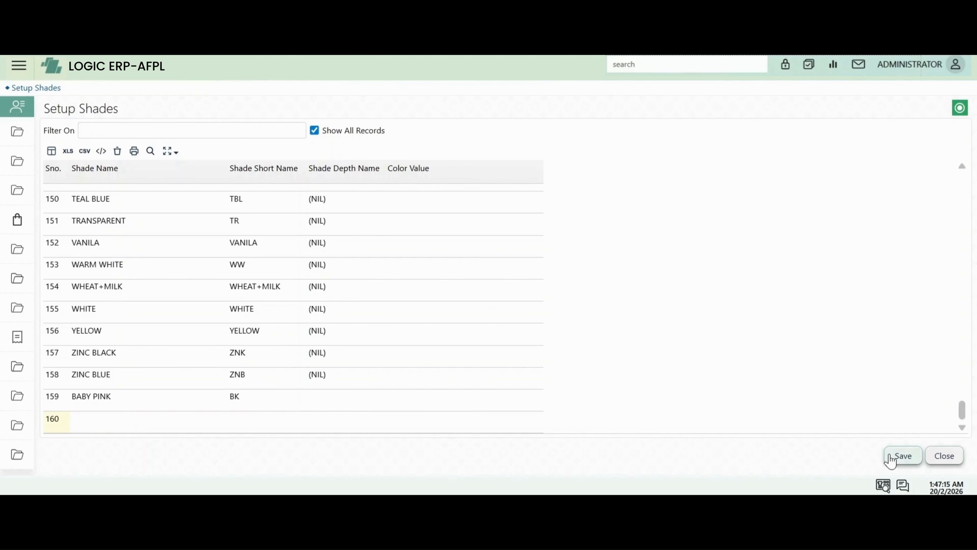
Save the new shade record, dismiss the update notification and leave the shade setup form
click(897, 457)
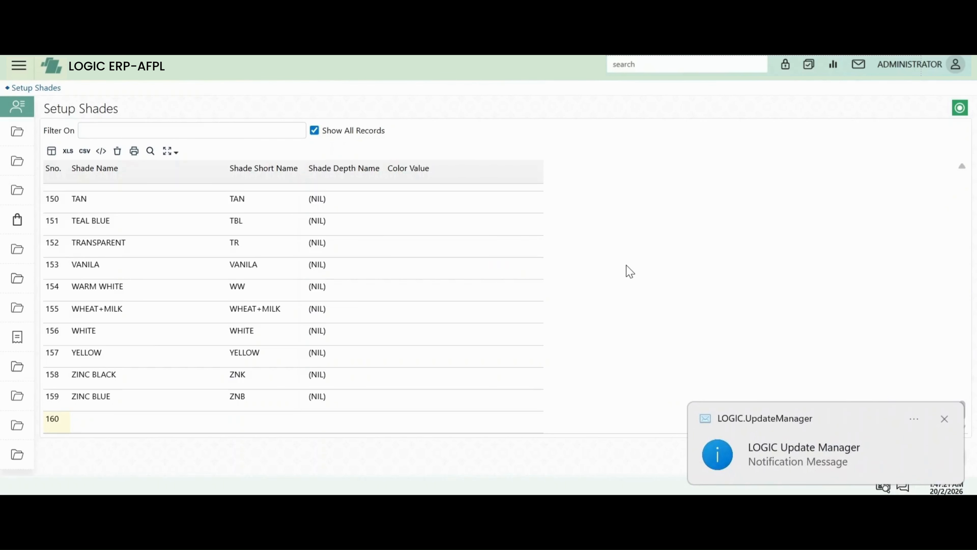
click(945, 419)
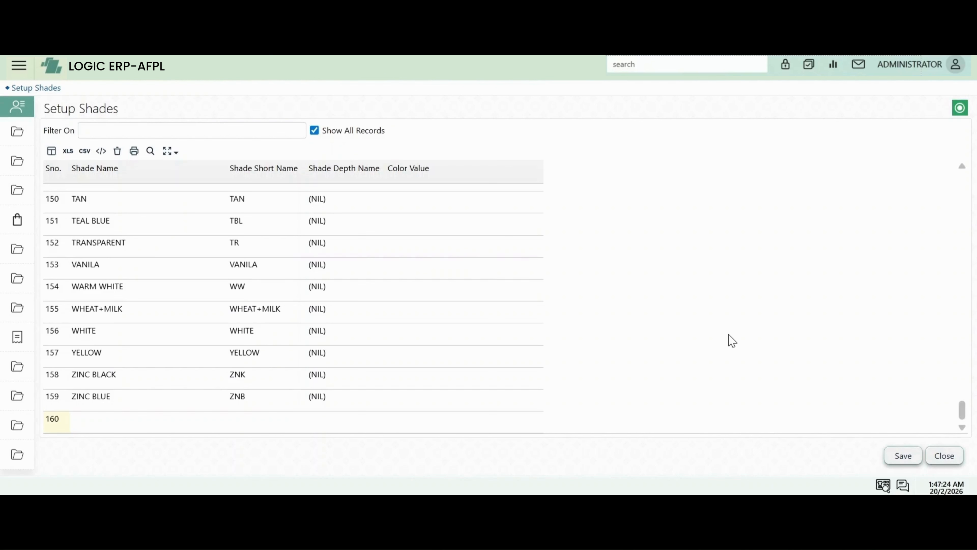
key(Escape)
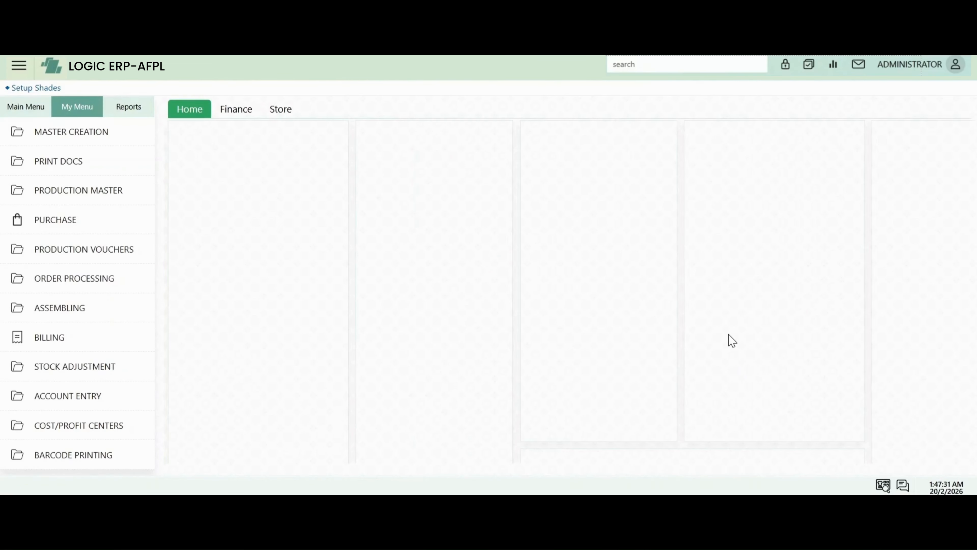
Open the packs/sizes setup form from the Master Creation masters and show all packs
click(111, 134)
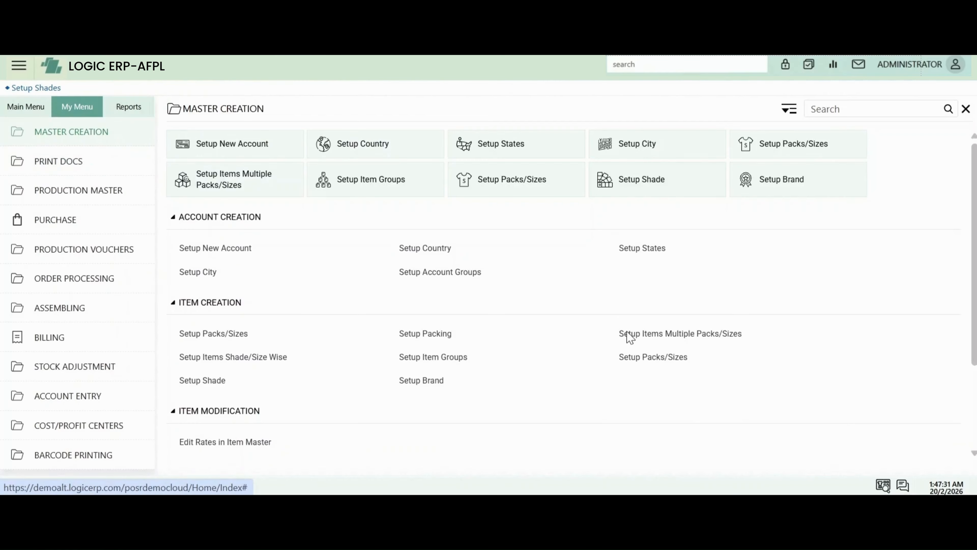
click(651, 360)
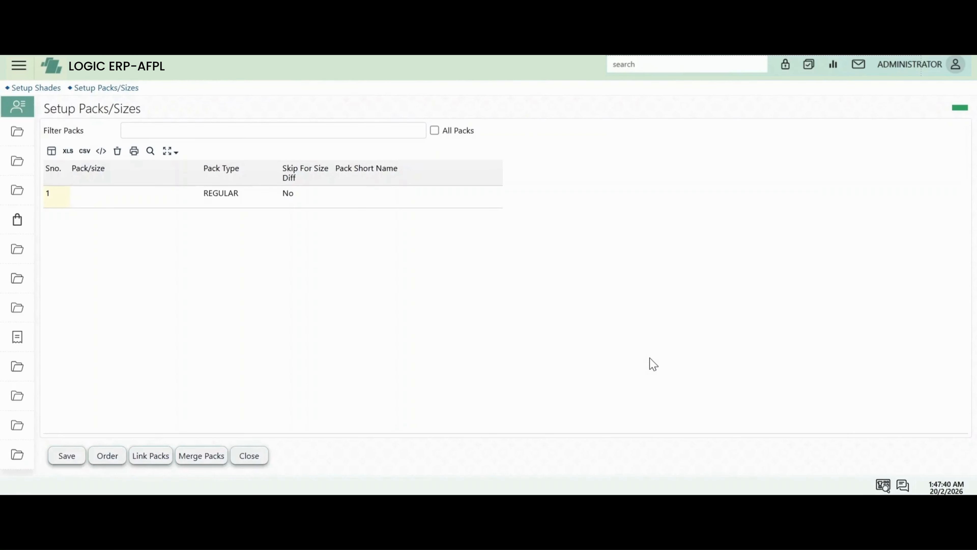
click(441, 139)
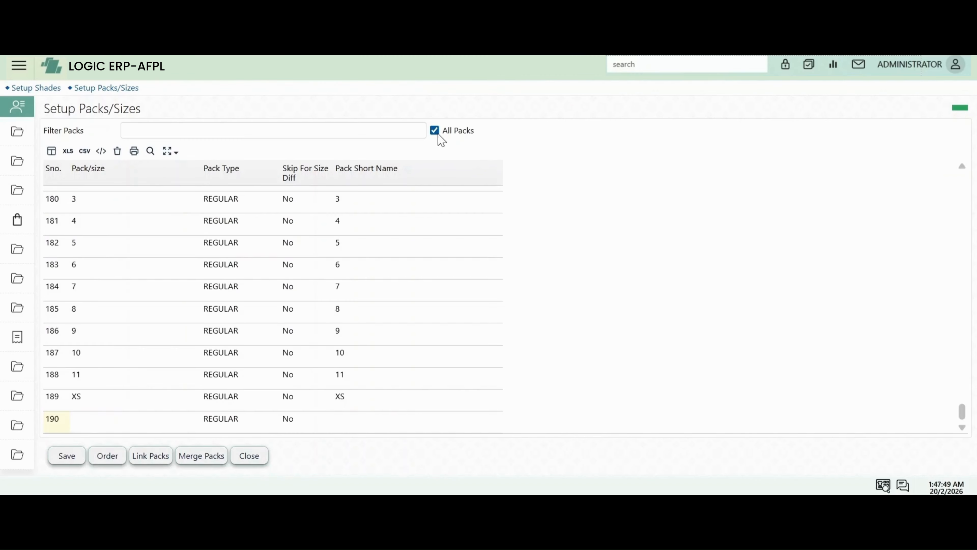
Add a new pack size 9XL with the short name 9xl, keeping the REGULAR pack type and the size difference skip at No
click(111, 426)
click(109, 421)
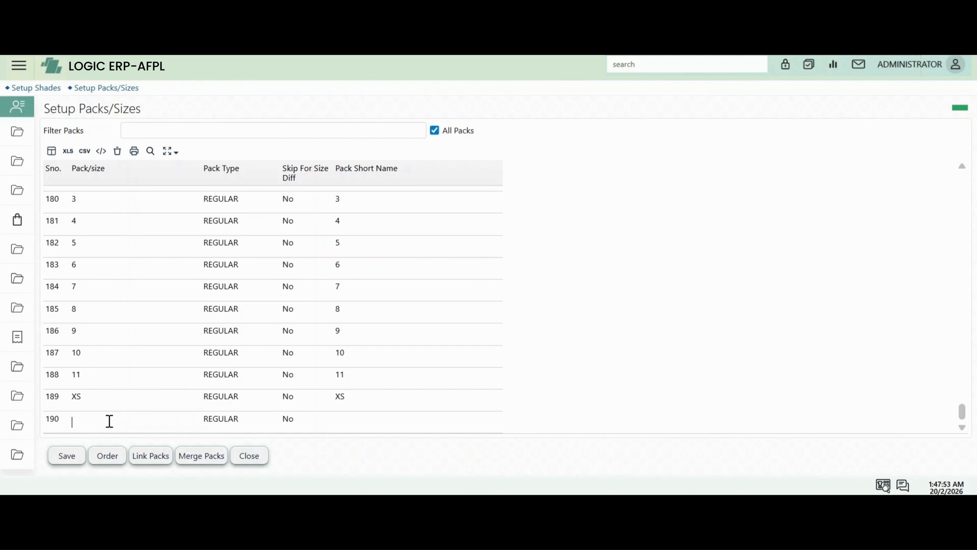
text(9xl)
key(BackSpace)
key(BackSpace)
text(xxl)
key(Tab)
key(Tab)
text(9xl)
key(Tab)
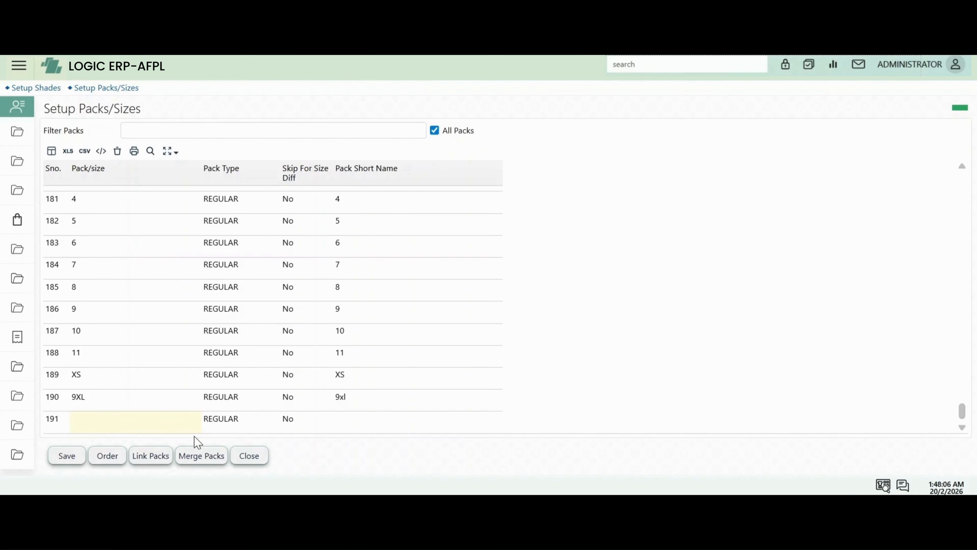
Save the new pack size record and close the packs/sizes form
click(65, 456)
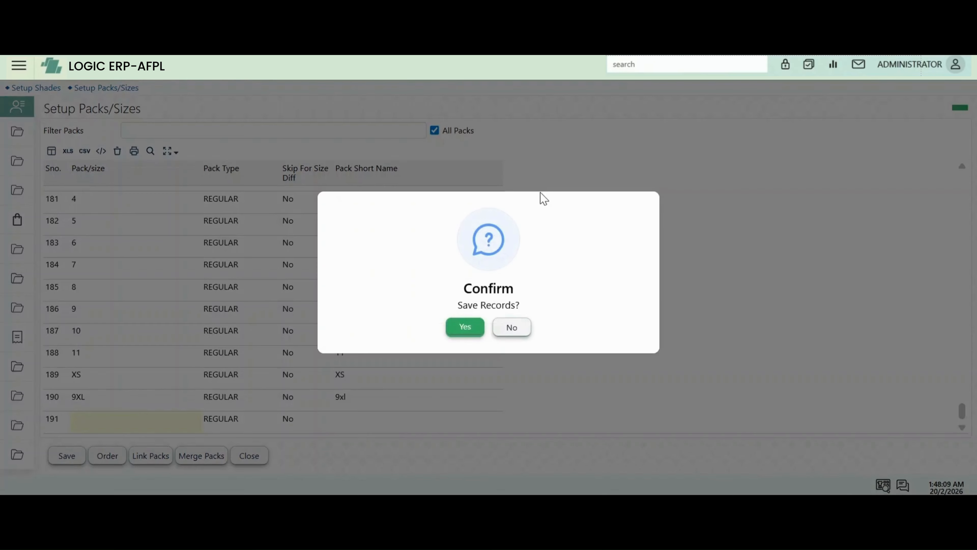
click(465, 329)
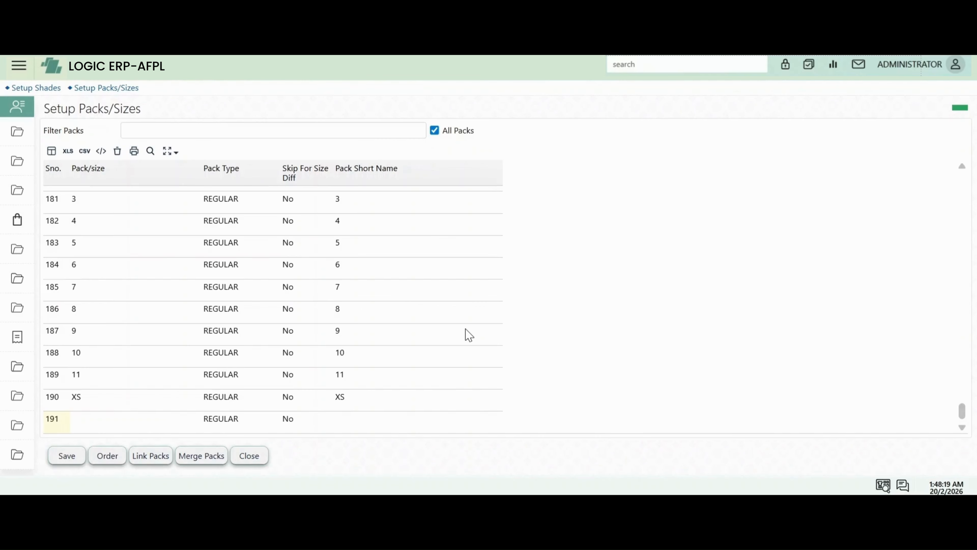
click(254, 455)
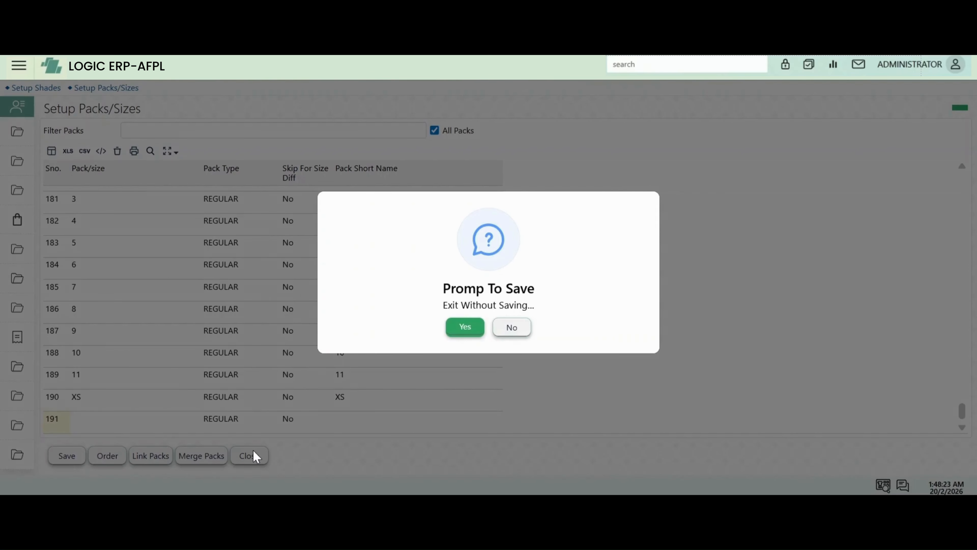
click(460, 333)
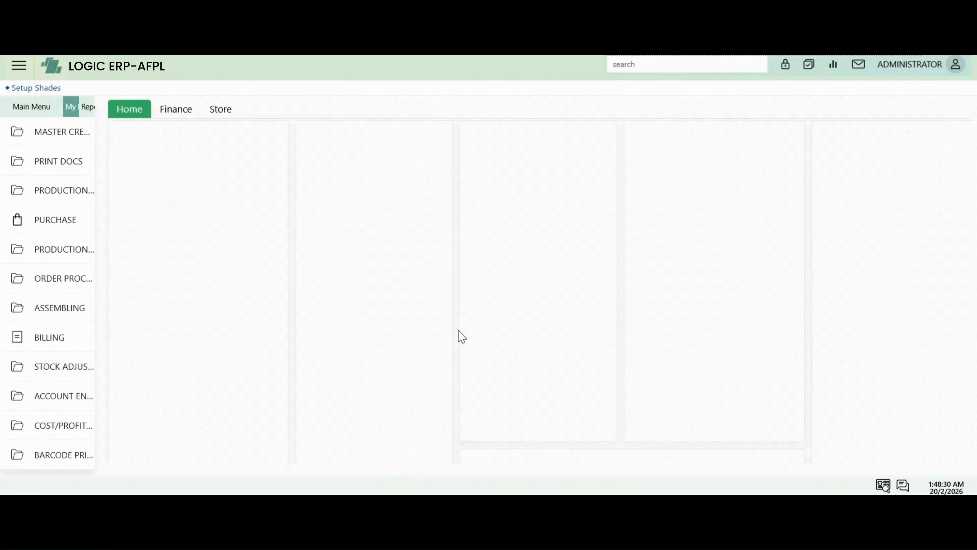
Open the item groups setup form and load the group list for the CATEGORY subgroup under CATEGORY
click(73, 133)
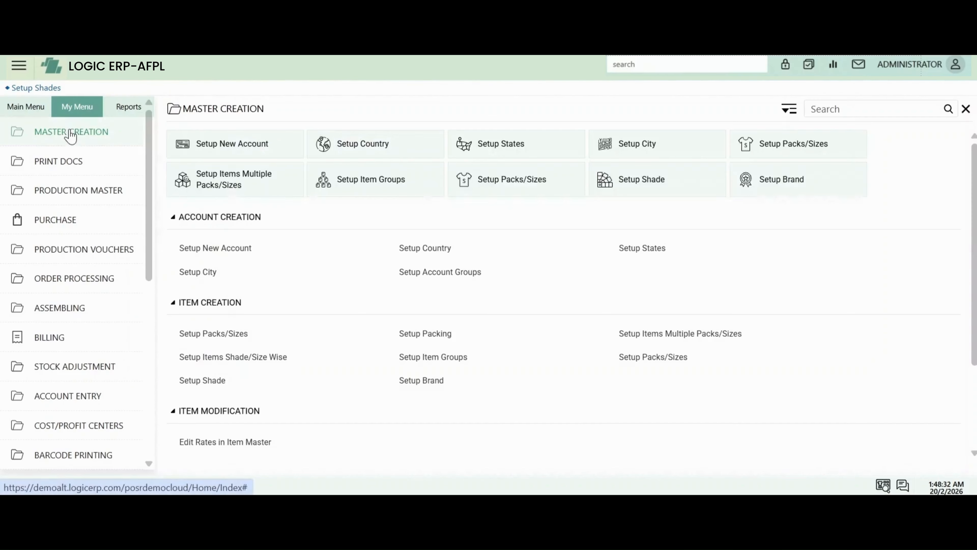
click(450, 358)
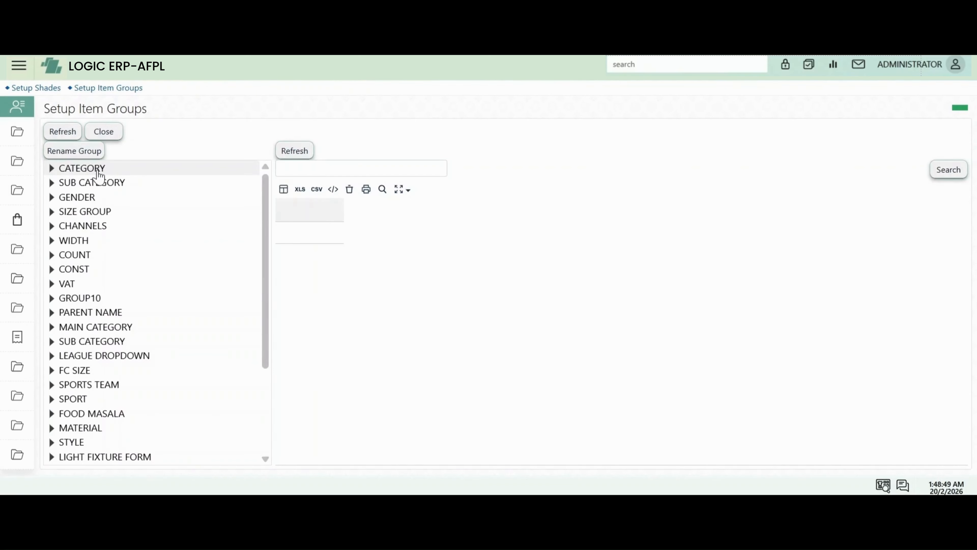
click(51, 168)
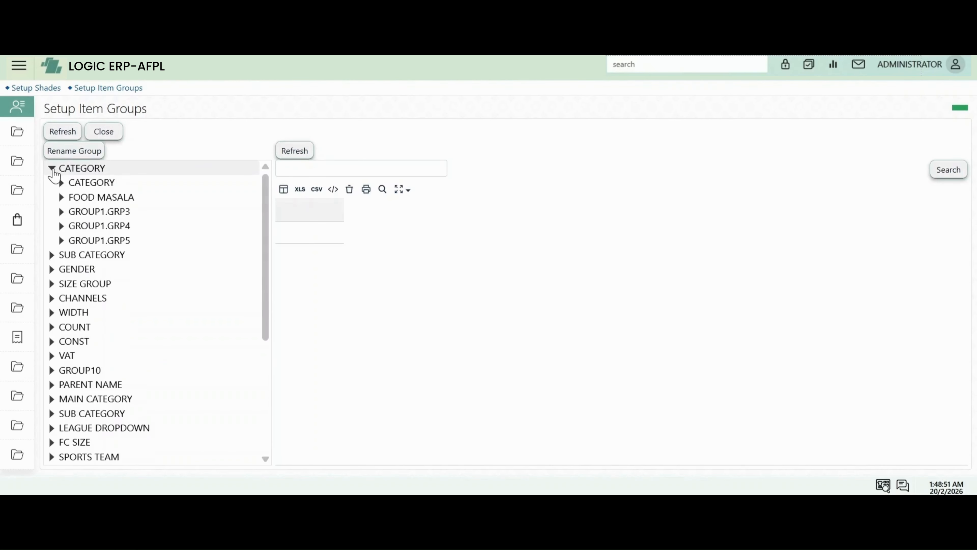
click(91, 184)
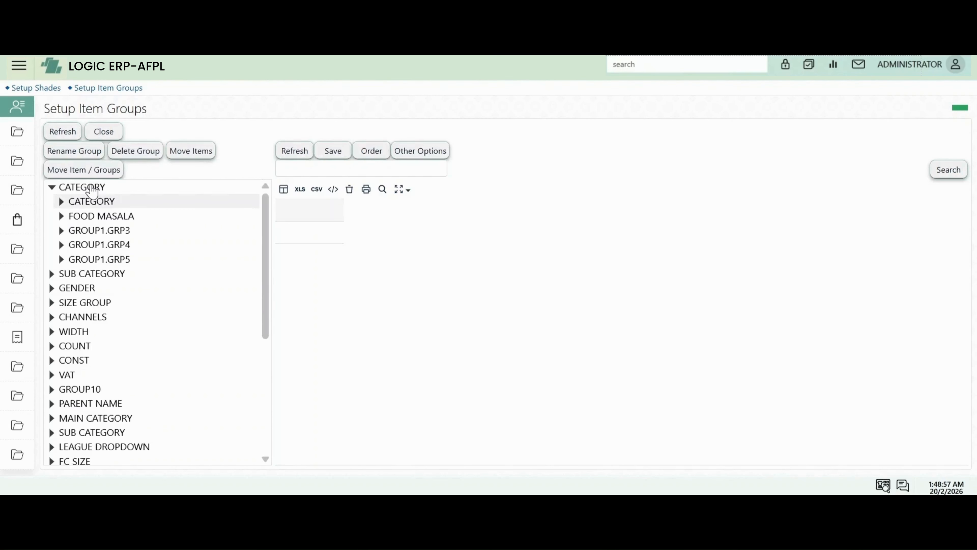
click(309, 154)
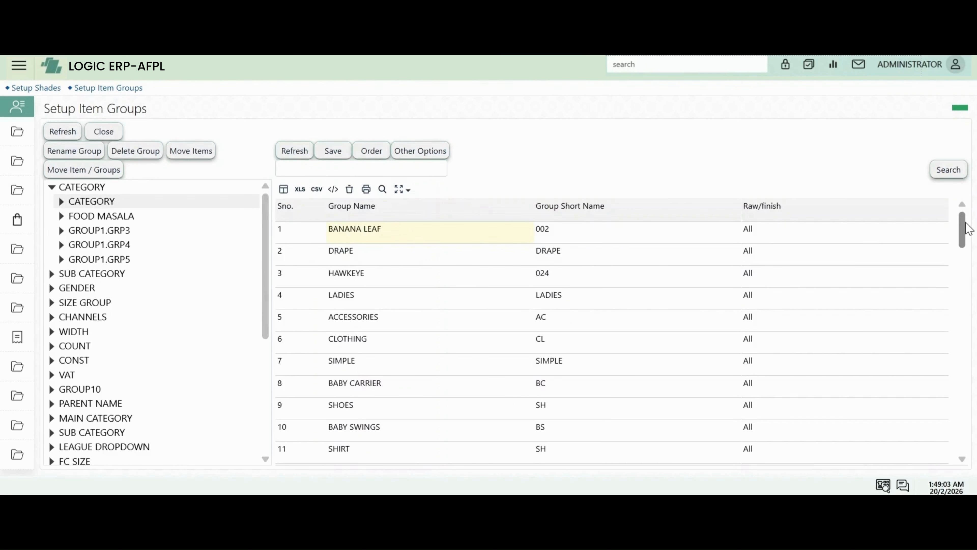
Search the CATEGORY group list for "dra"
mouse_move(968, 230)
mouse_down()
mouse_move(963, 271)
mouse_move(963, 216)
mouse_up()
click(366, 174)
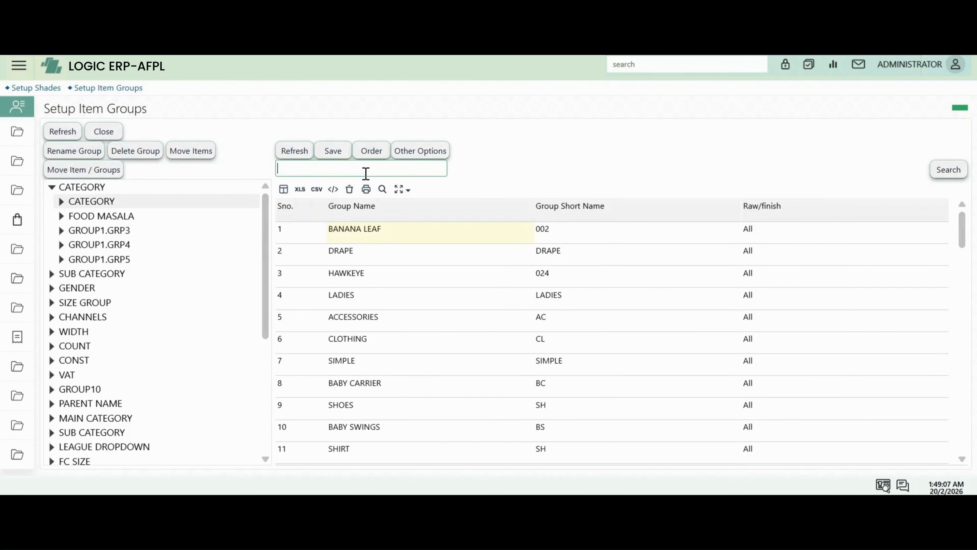
text(drap)
key(BackSpace)
click(939, 178)
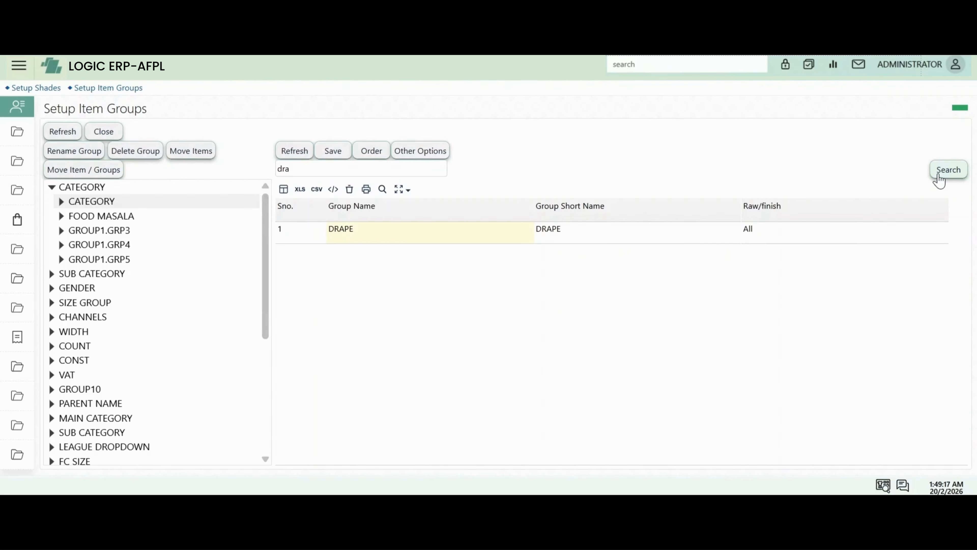
Clear the group search text and list all CATEGORY groups again
click(349, 169)
key(BackSpace)
key(BackSpace)
key(BackSpace)
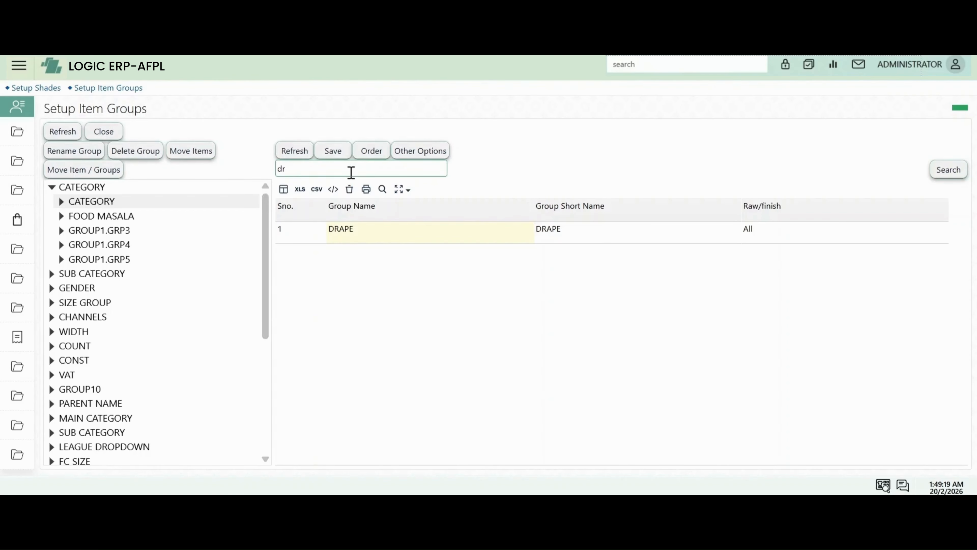
click(953, 177)
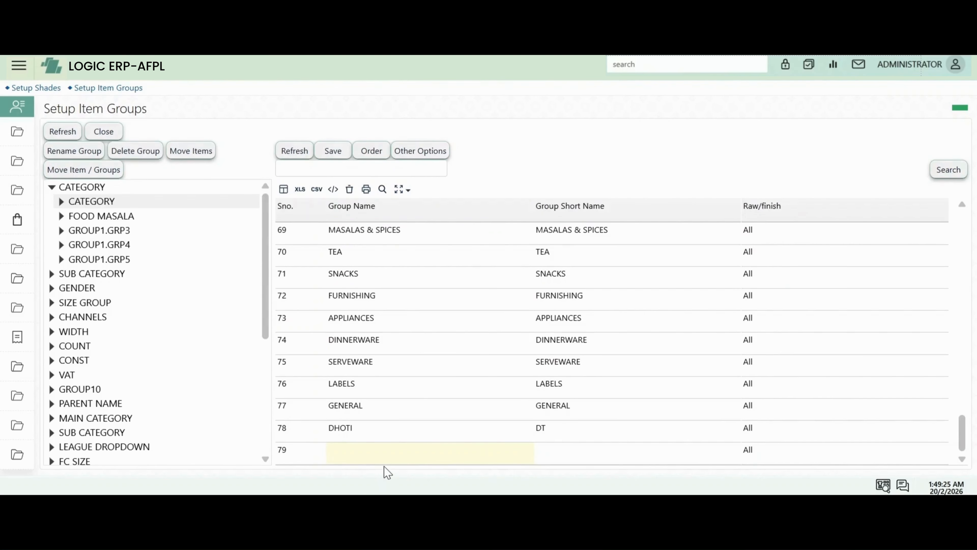
Add a new CATEGORY group PAYJAMA with the short name PJ, keep Raw/finish at All, and save the group list
click(383, 457)
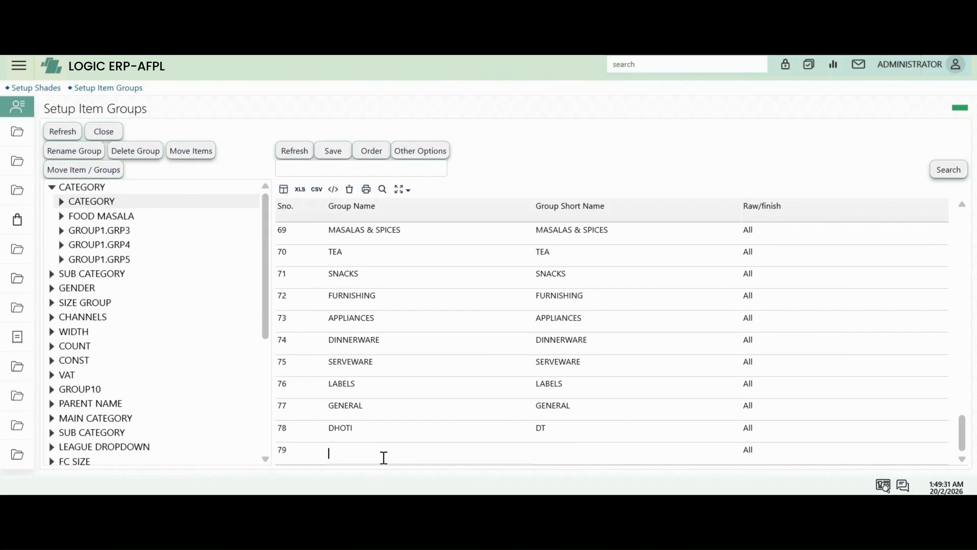
text(payjama)
key(Tab)
text(pj)
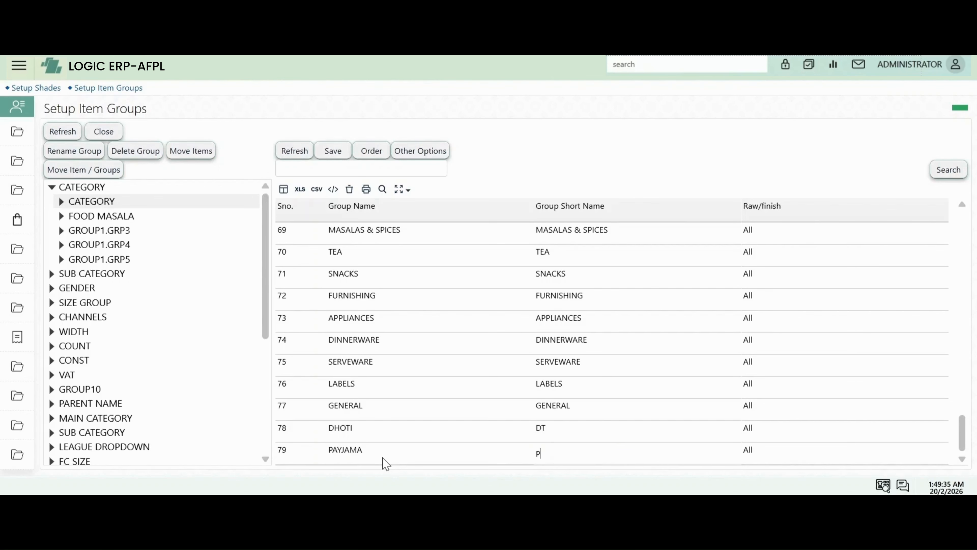
key(Tab)
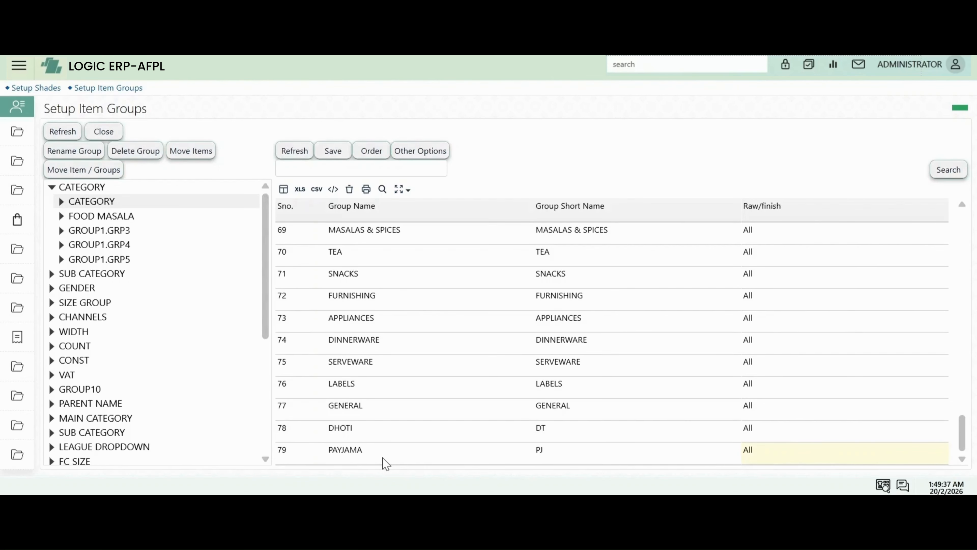
key(Tab)
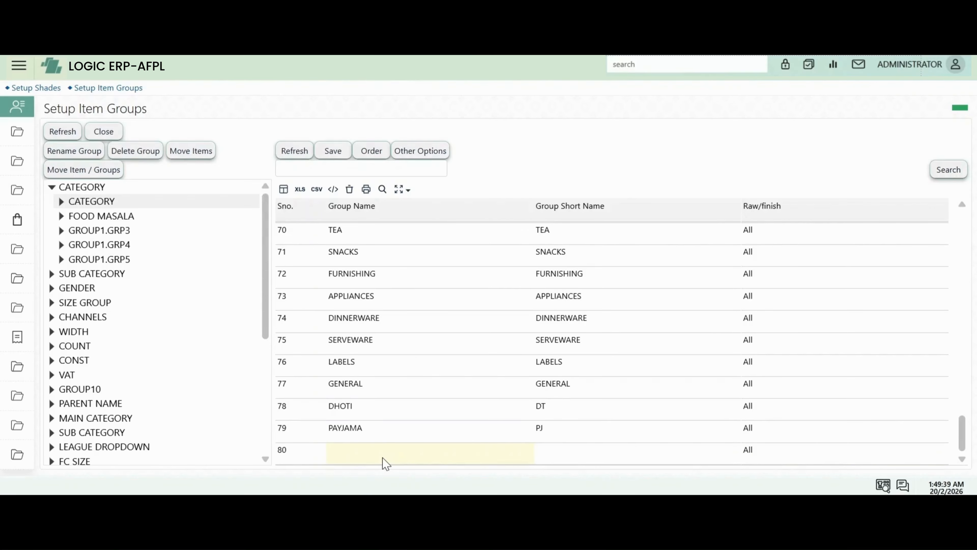
click(332, 152)
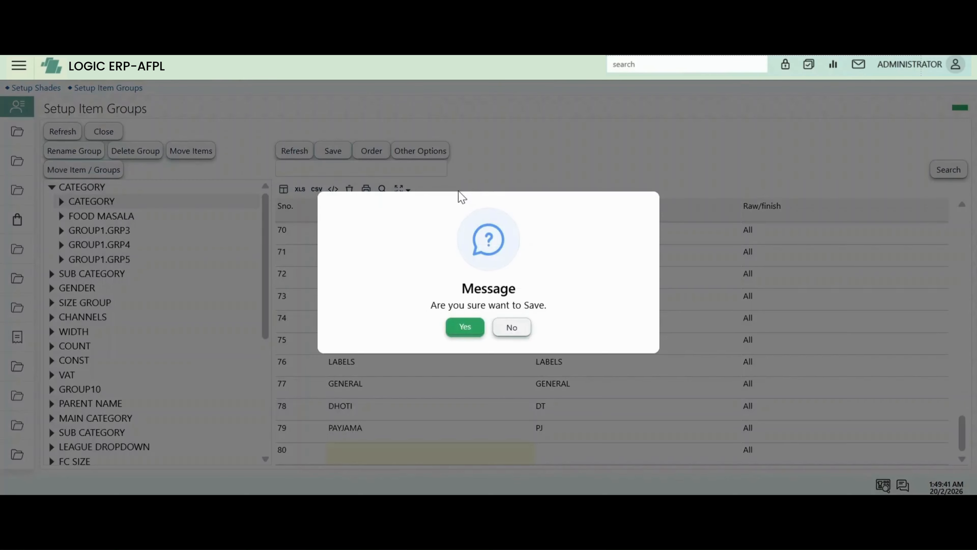
click(475, 329)
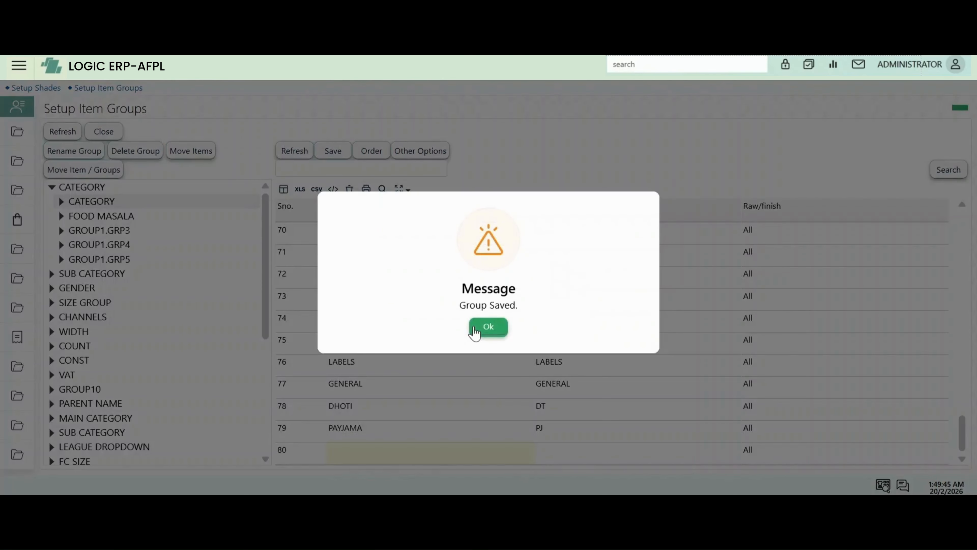
click(475, 330)
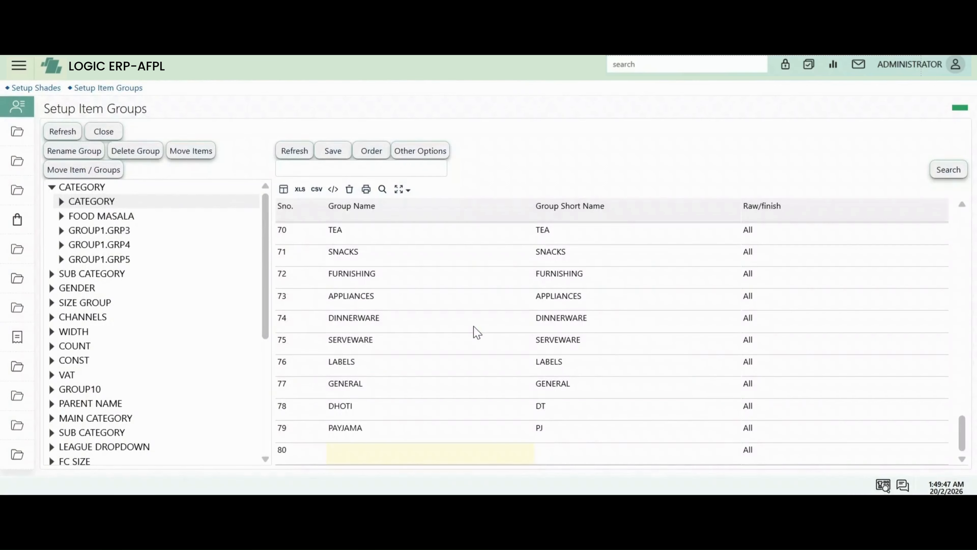
Load the group list for the SUB CATEGORY subgroup under SUB CATEGORY and go to its empty new row
click(58, 191)
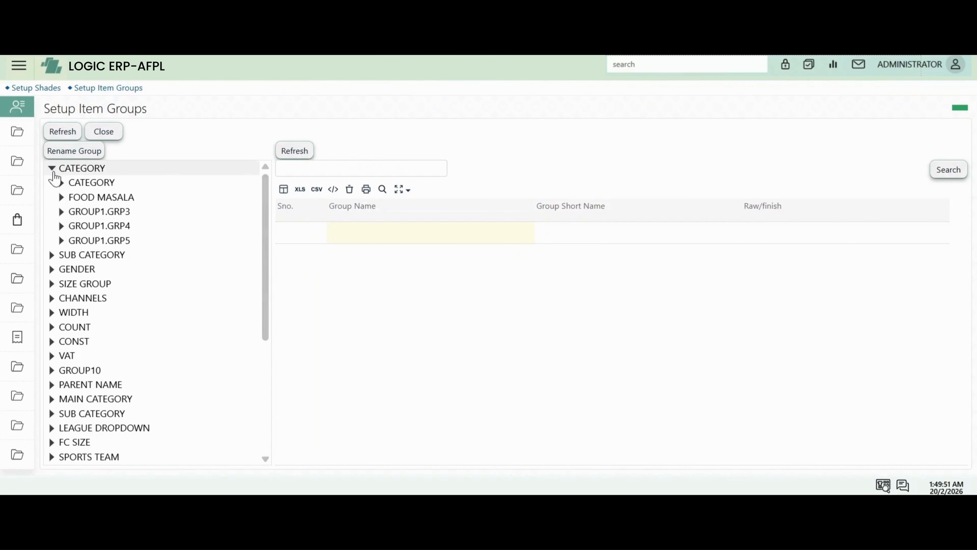
click(50, 166)
click(53, 184)
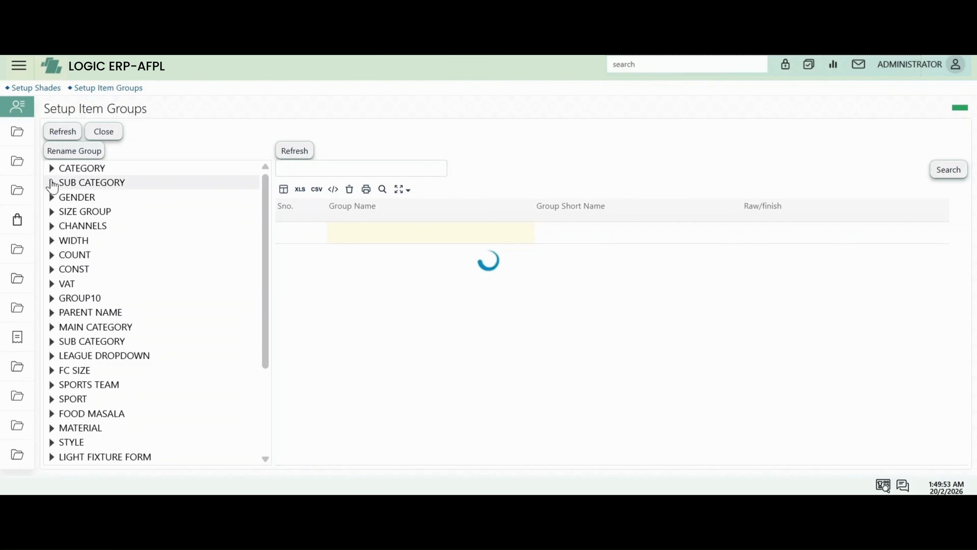
click(88, 198)
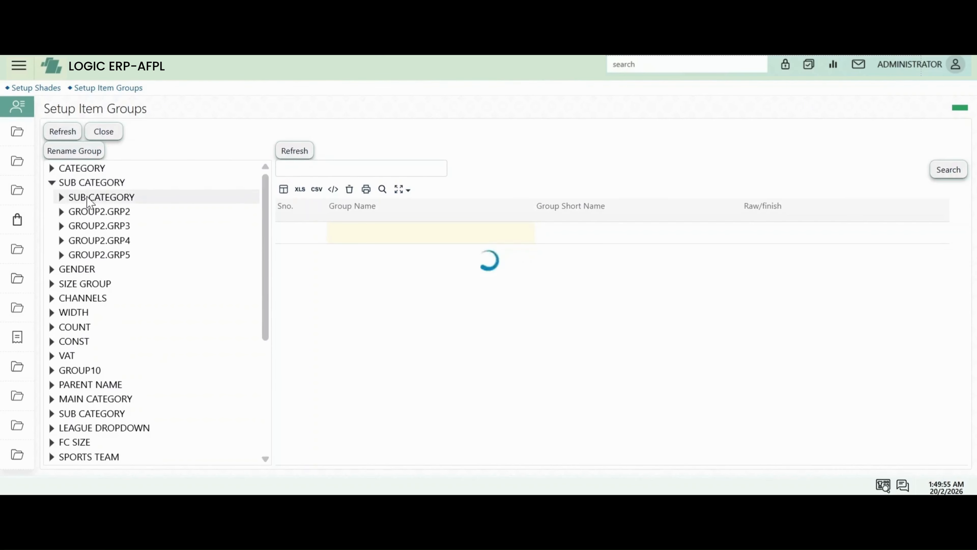
click(284, 153)
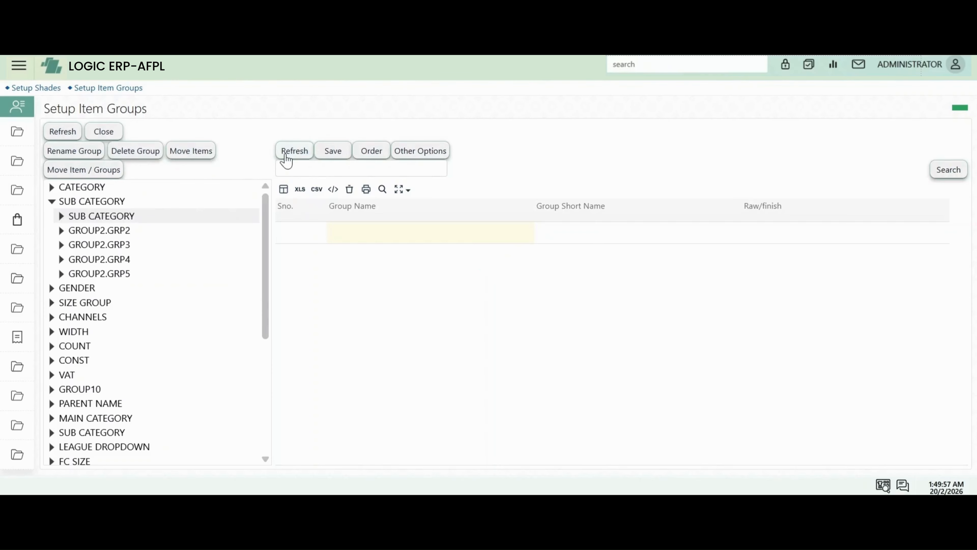
click(388, 365)
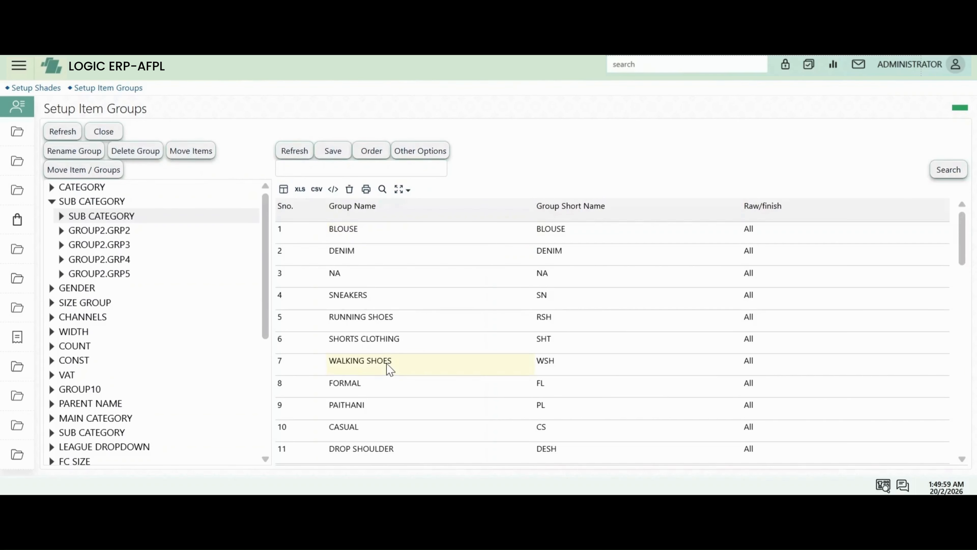
key(ctrl+End)
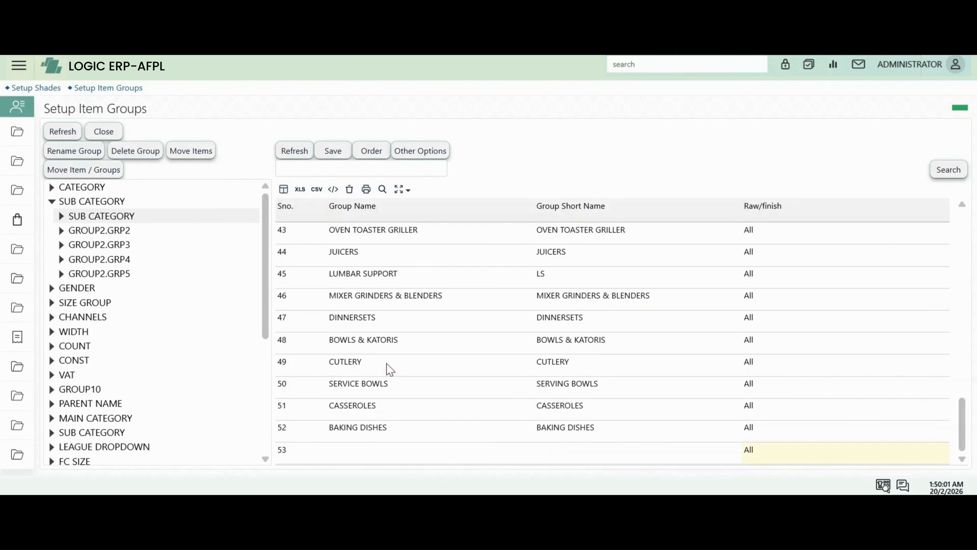
click(370, 450)
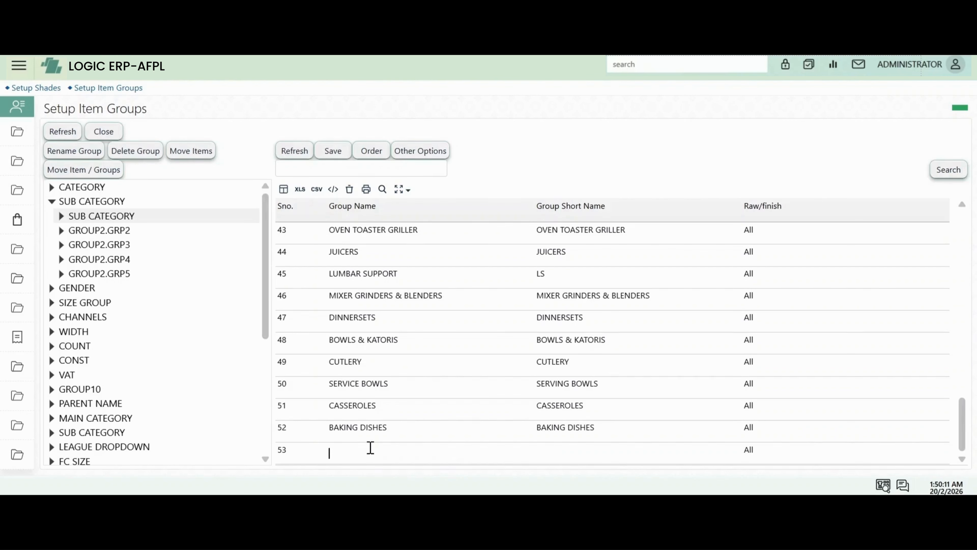
Close the item groups form and open the Setup Items Shade/Size Wise form from the Master Creation masters
scroll(268, 250, down, 1)
drag(267, 265, 270, 227)
click(107, 133)
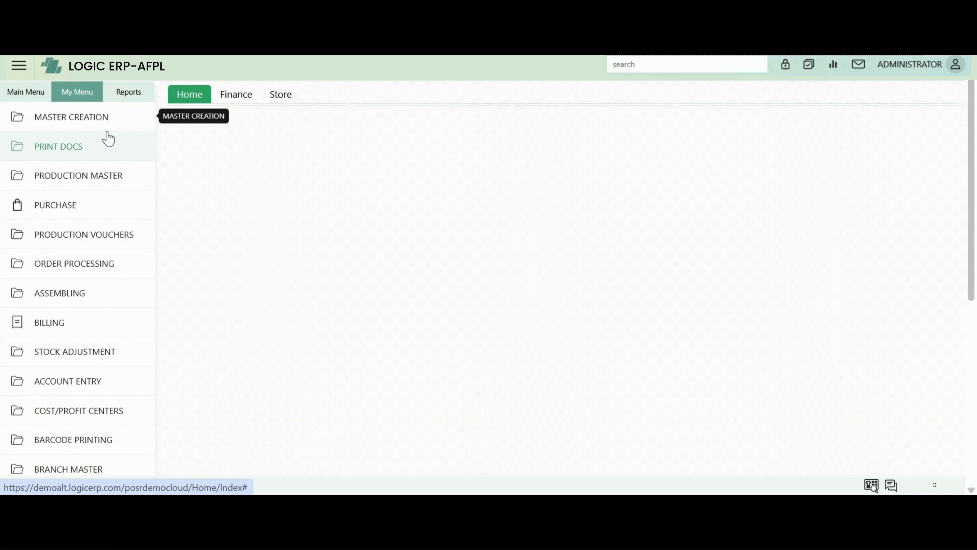
click(103, 124)
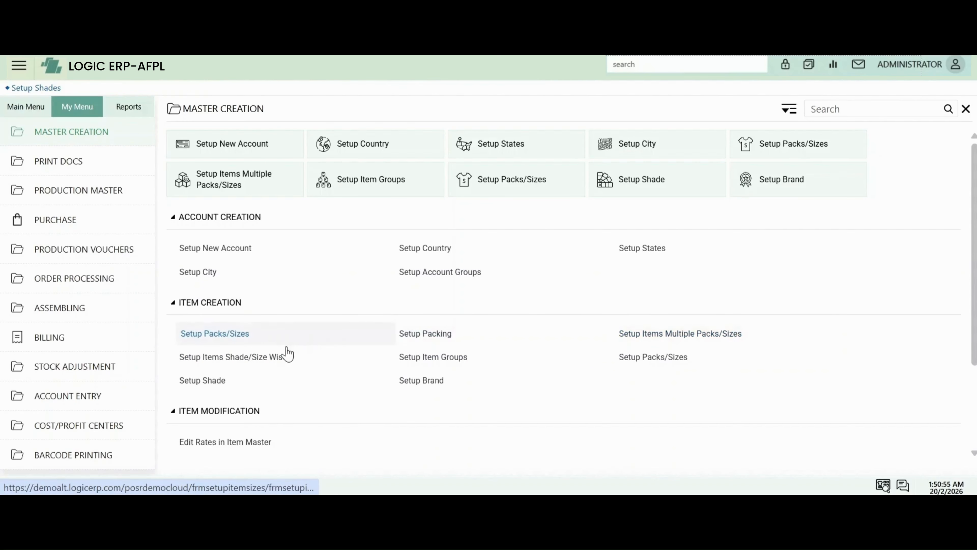
click(266, 361)
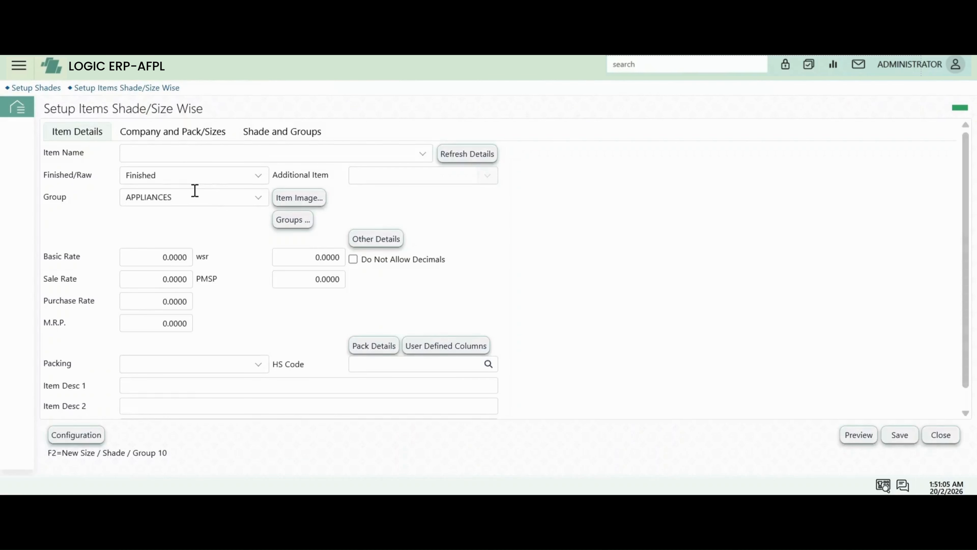
Enter ZEE-10204 as the new item's name
click(179, 156)
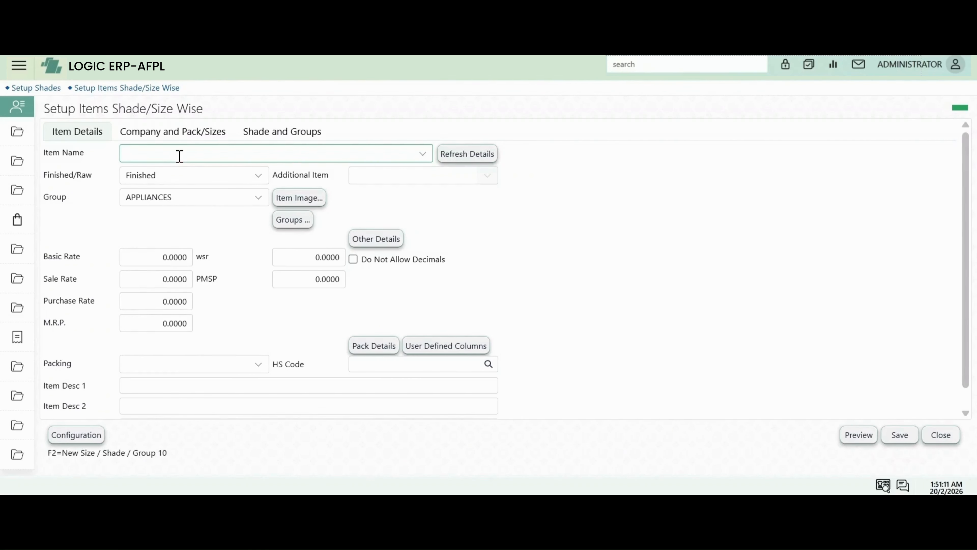
text(ZEe-10204)
key(Left)
key(Left)
key(Left)
key(Left)
key(Left)
key(Left)
key(BackSpace)
text(E)
key(Return)
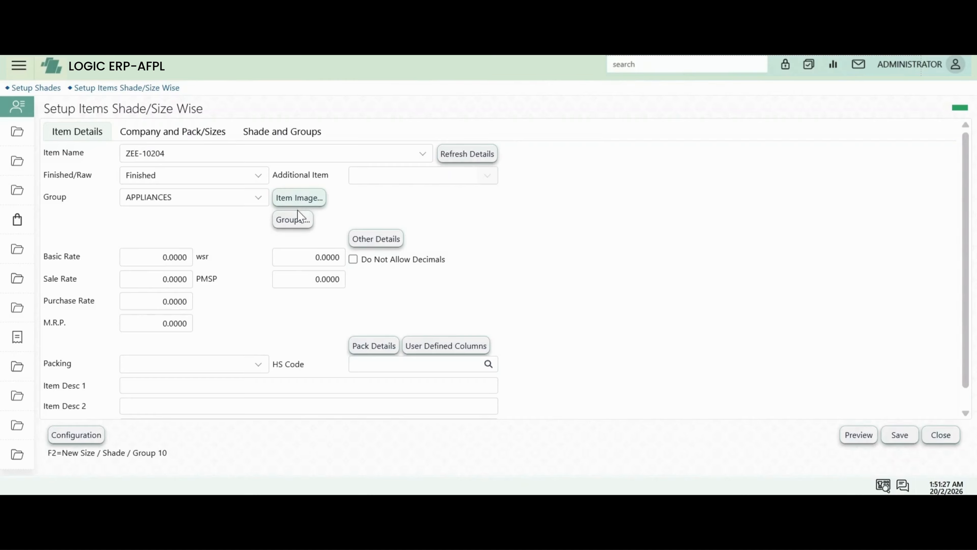
Open the item's group assignments and set the CATEGORY to JEANS
click(298, 225)
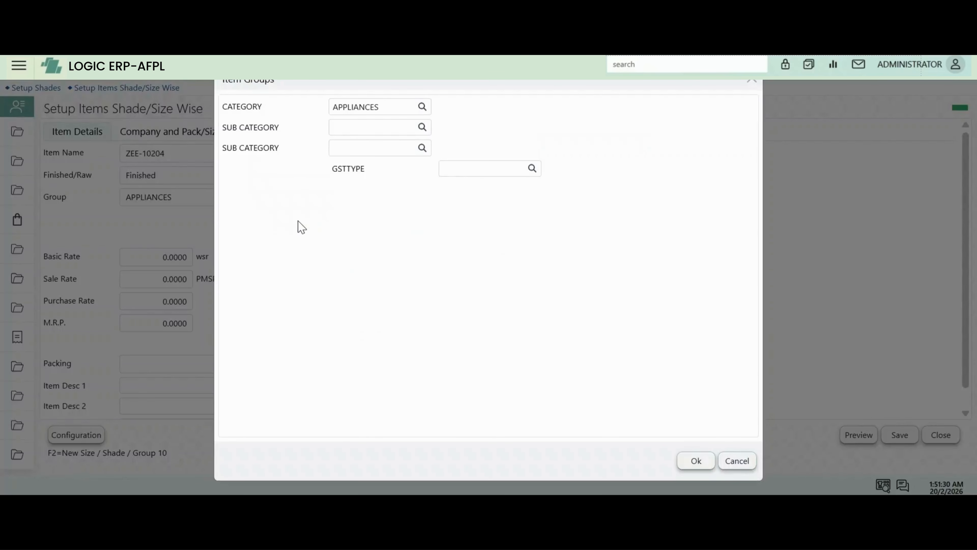
click(422, 107)
key(BackSpace)
key(BackSpace)
key(BackSpace)
key(BackSpace)
key(BackSpace)
key(BackSpace)
key(BackSpace)
key(BackSpace)
key(BackSpace)
key(BackSpace)
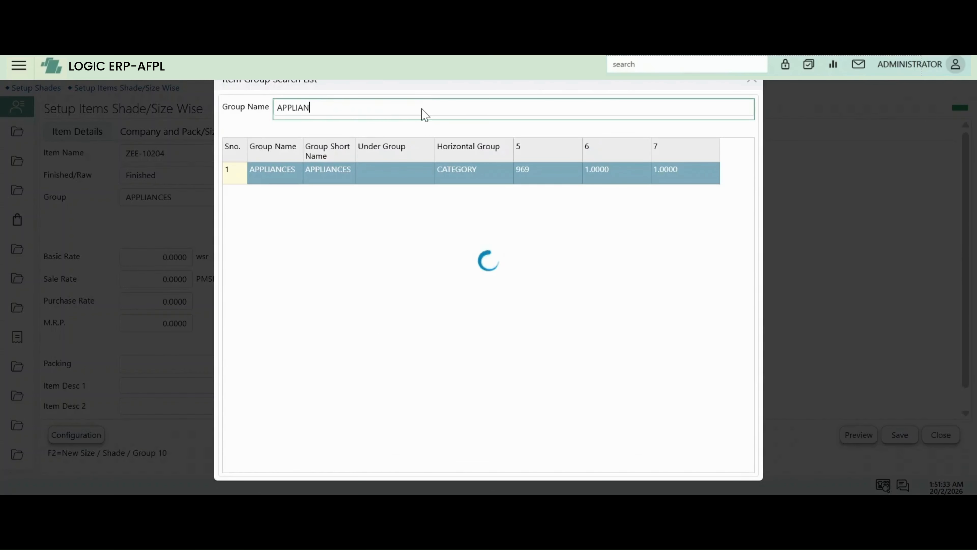
text(JEANS)
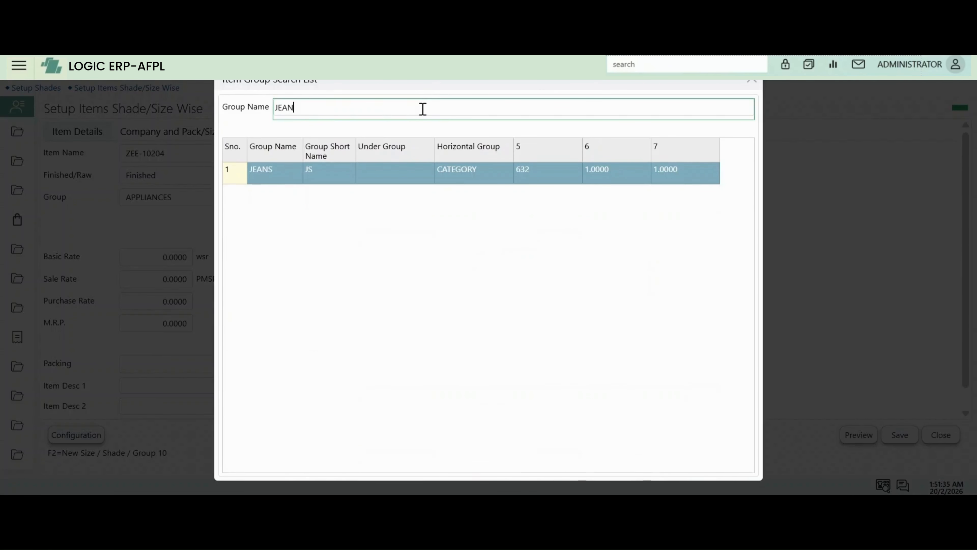
key(Return)
Set the first SUB CATEGORY of the item to CASUAL
text(CA)
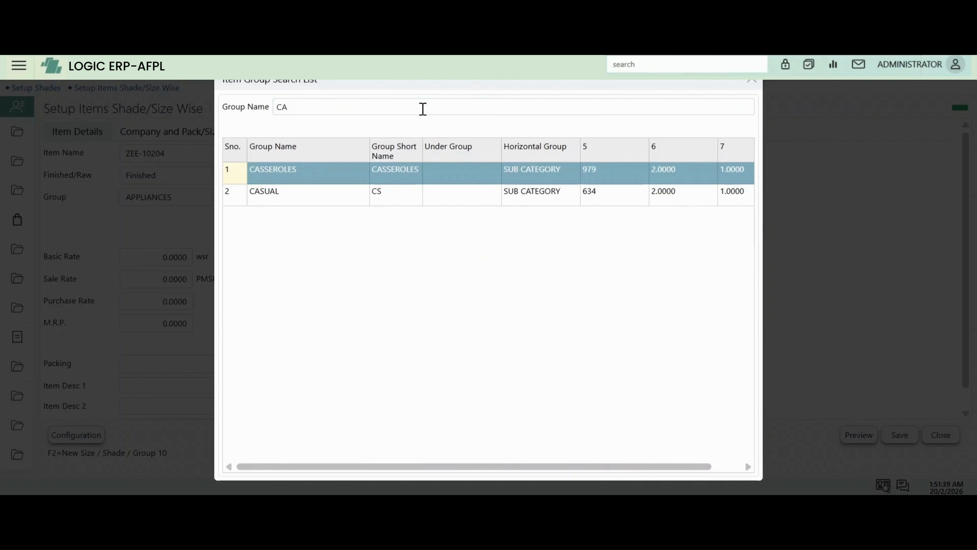
key(Down)
key(Return)
key(Return)
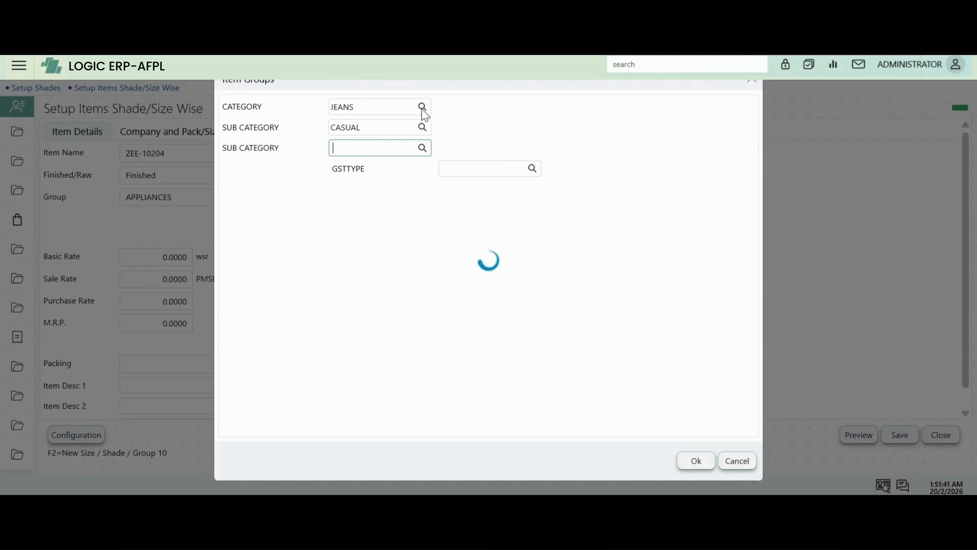
Look through the groups for the second SUB CATEGORY and set it to 10% OFF
key(Down)
key(Escape)
key(Down)
key(Down)
key(Down)
key(Down)
key(Down)
key(Down)
key(Down)
key(Down)
key(Down)
key(Down)
key(Down)
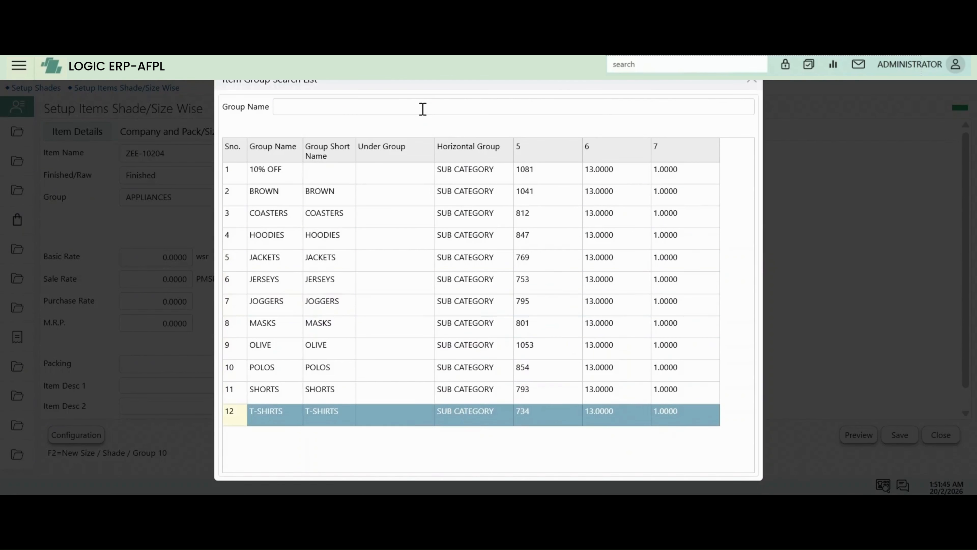
key(Up)
key(Up)
key(Up)
key(Up)
key(Up)
key(Up)
key(Up)
key(Up)
key(Up)
key(Up)
key(Up)
key(Return)
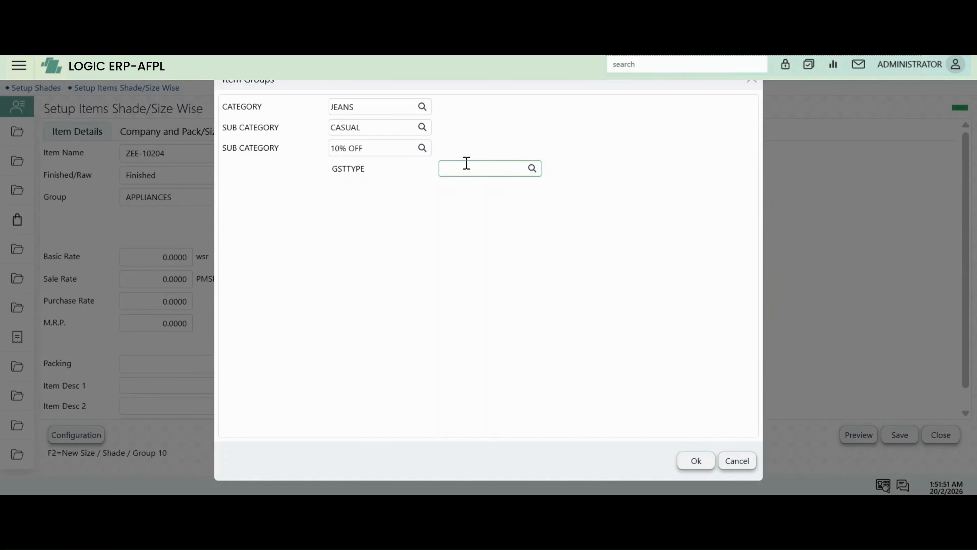
Set the GSTTYPE to GST APPAREL and confirm the item's group assignments
text(gst)
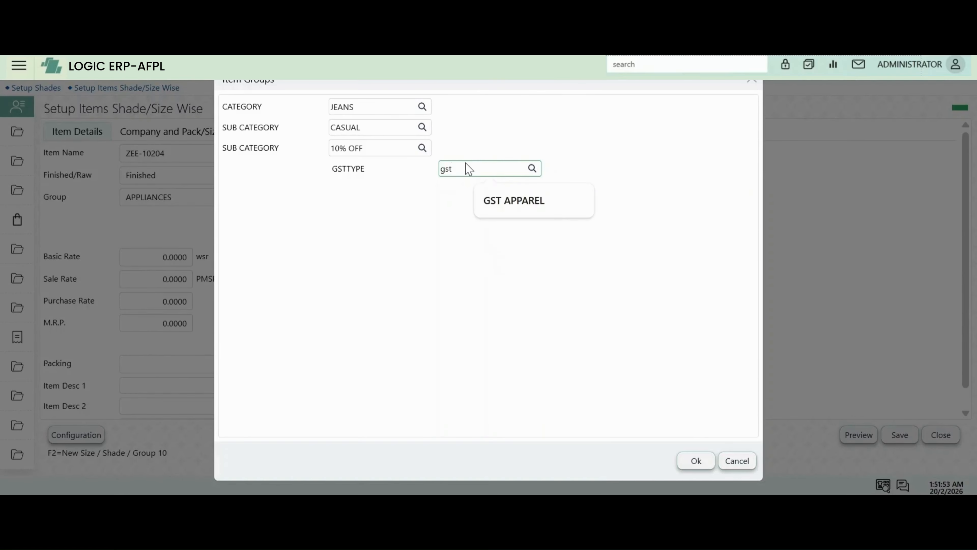
key(Down)
key(Down)
key(Down)
key(Down)
key(Return)
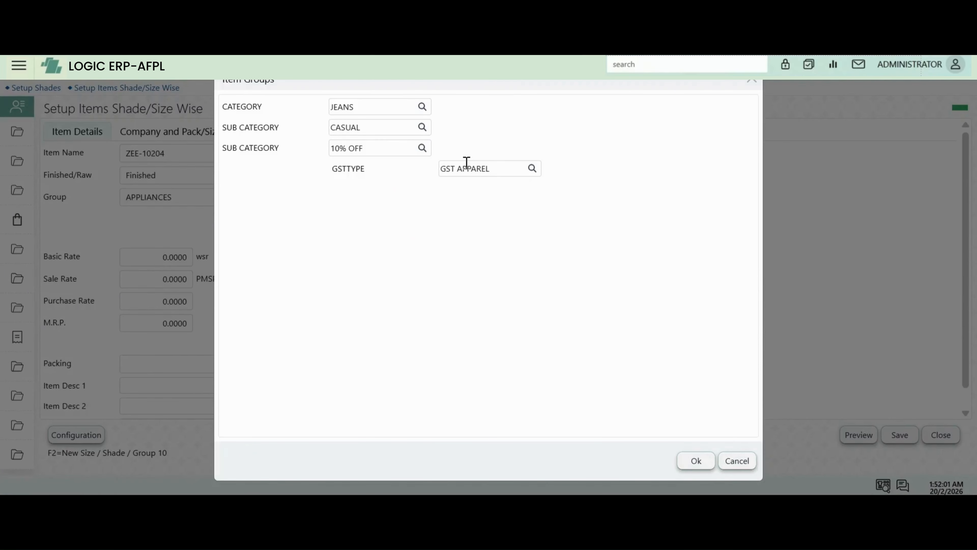
click(695, 461)
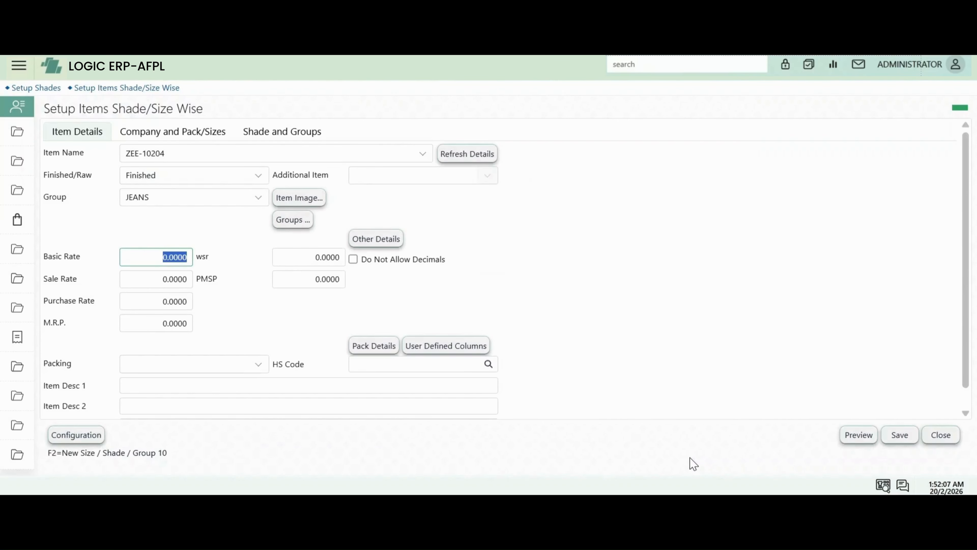
key(Tab)
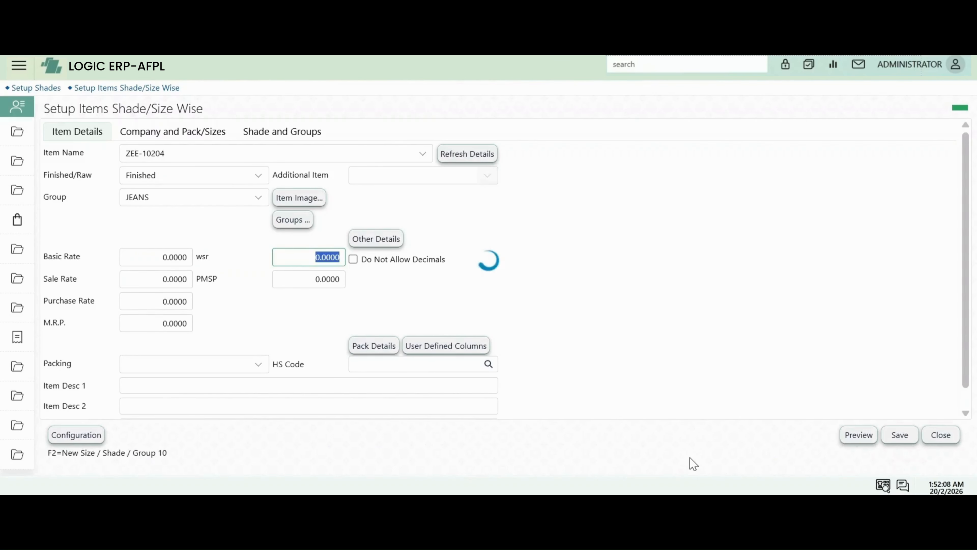
key(Tab)
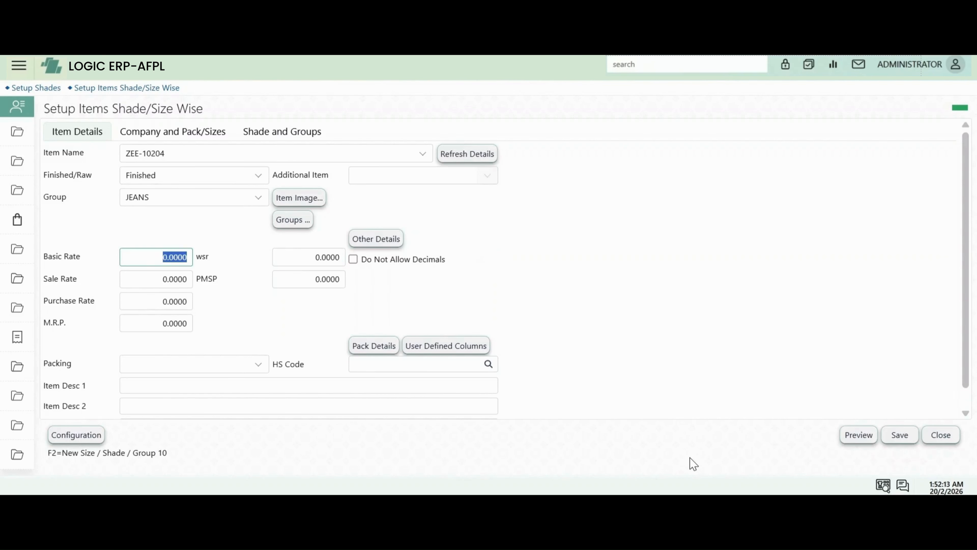
Set the item's Basic Rate to 450 and its M.R.P. to 1999, and dismiss the update notification
text(450)
key(Tab)
key(Tab)
key(Tab)
key(Tab)
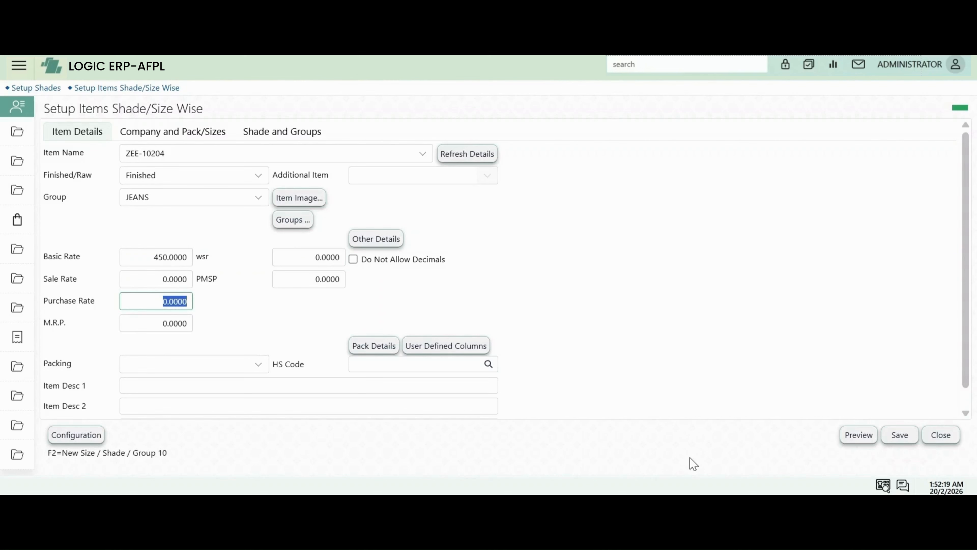
key(Tab)
text(1999)
key(Tab)
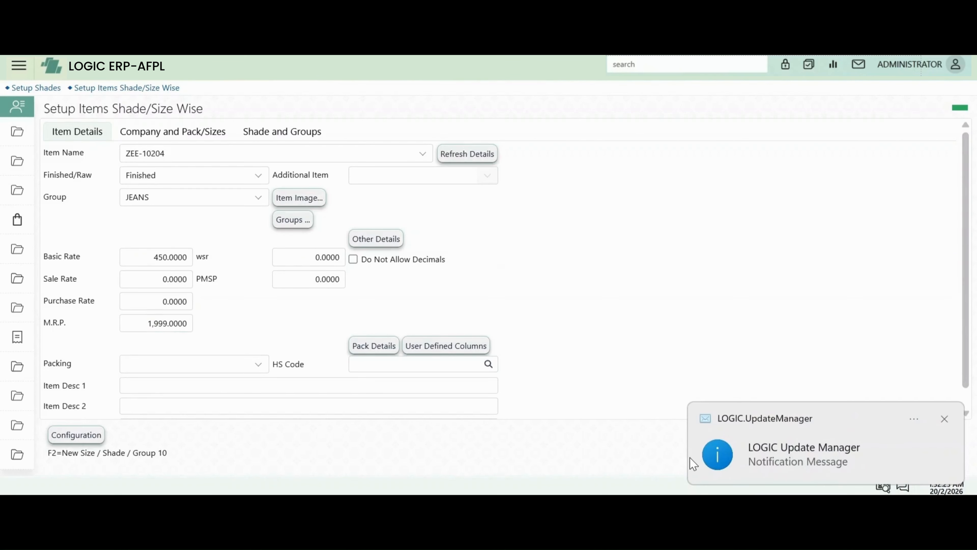
click(944, 420)
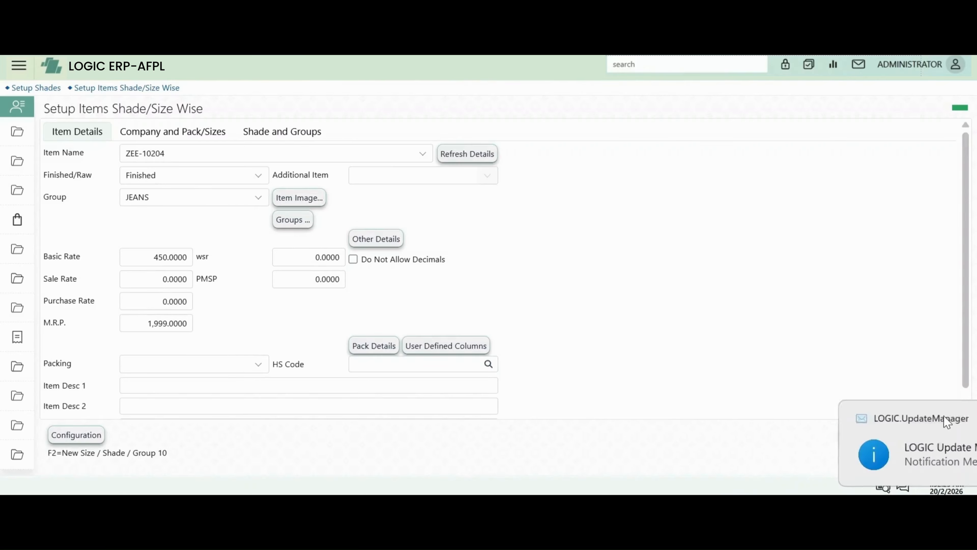
Set the item's packing to PCS and enter BAGGY JEANS as Item Desc 1
click(258, 366)
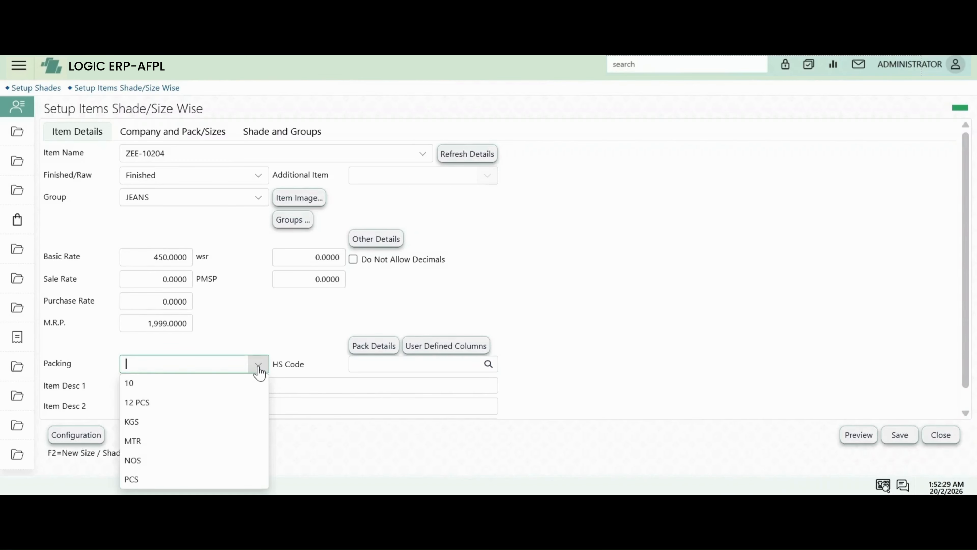
click(145, 482)
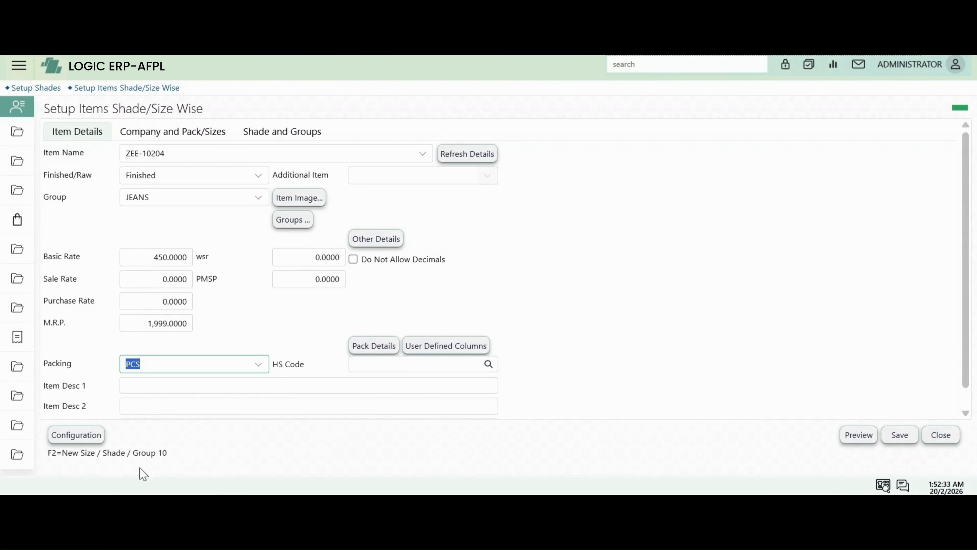
click(136, 381)
text(BAGG)
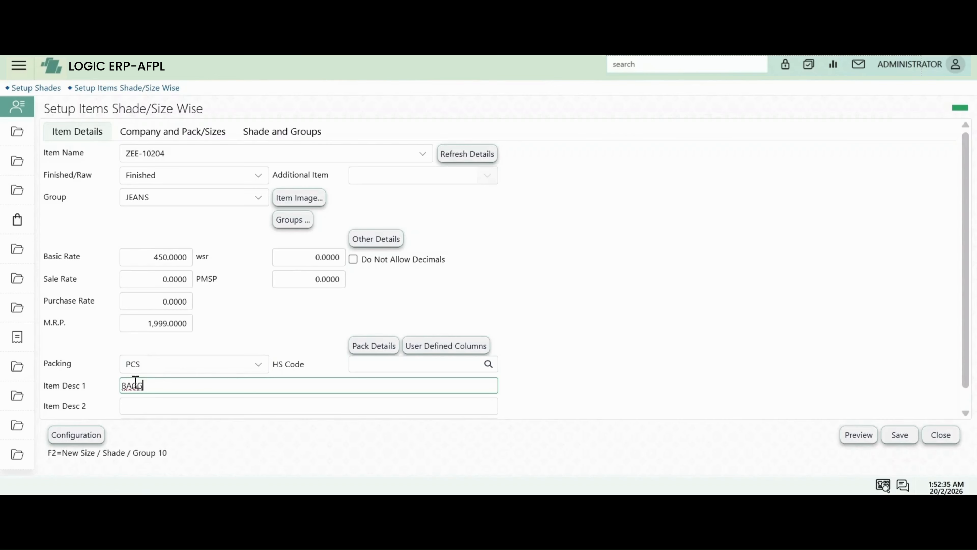
text(Y JEANS)
key(Tab)
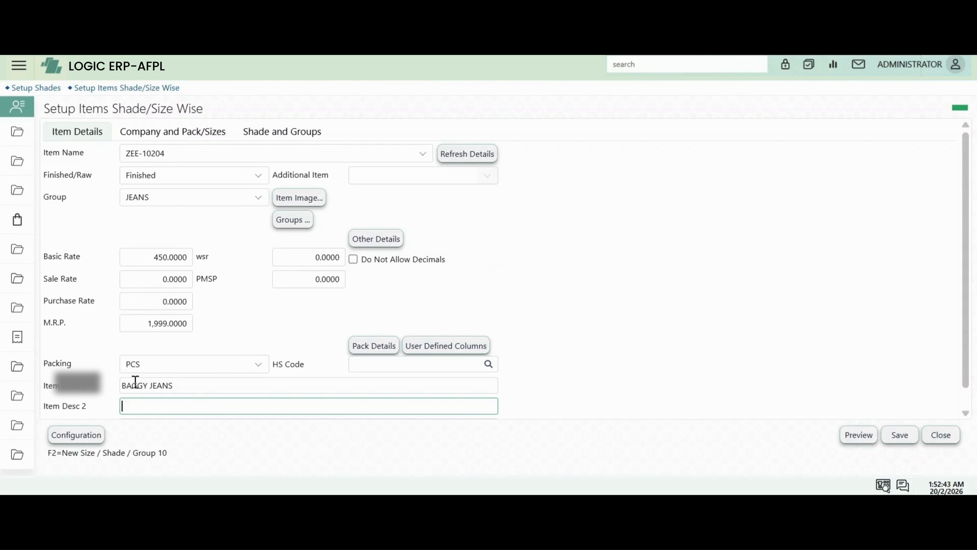
Filter the company list by ZE and select the first matching company for the item
click(175, 133)
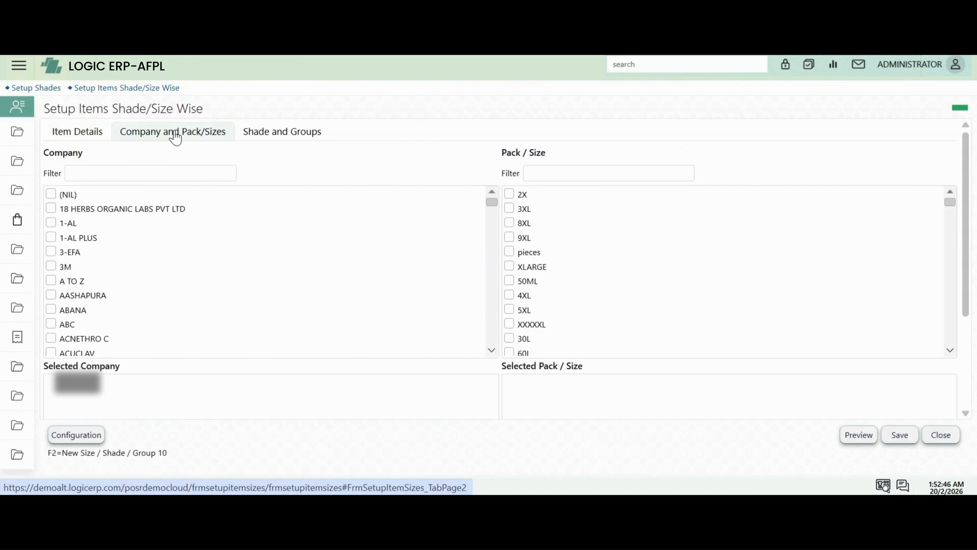
click(170, 169)
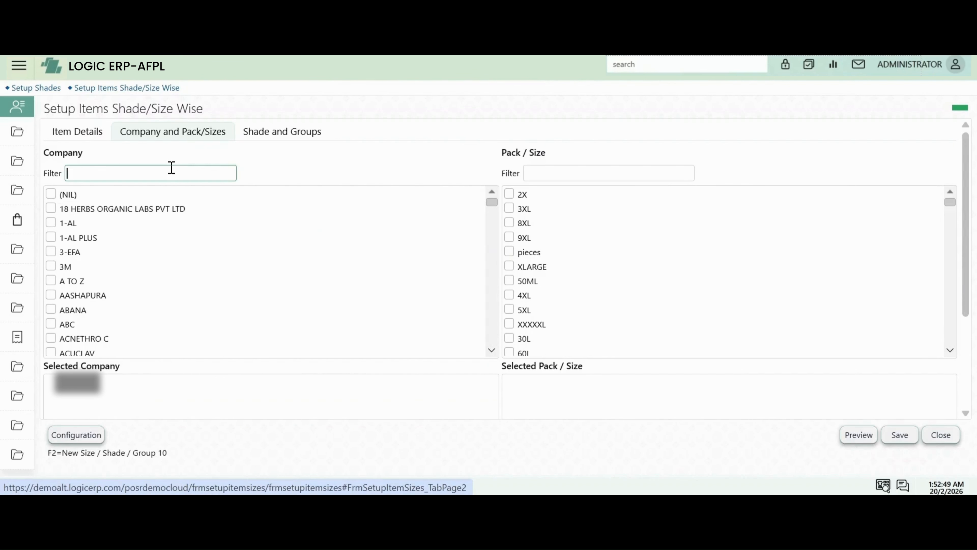
text(ZE)
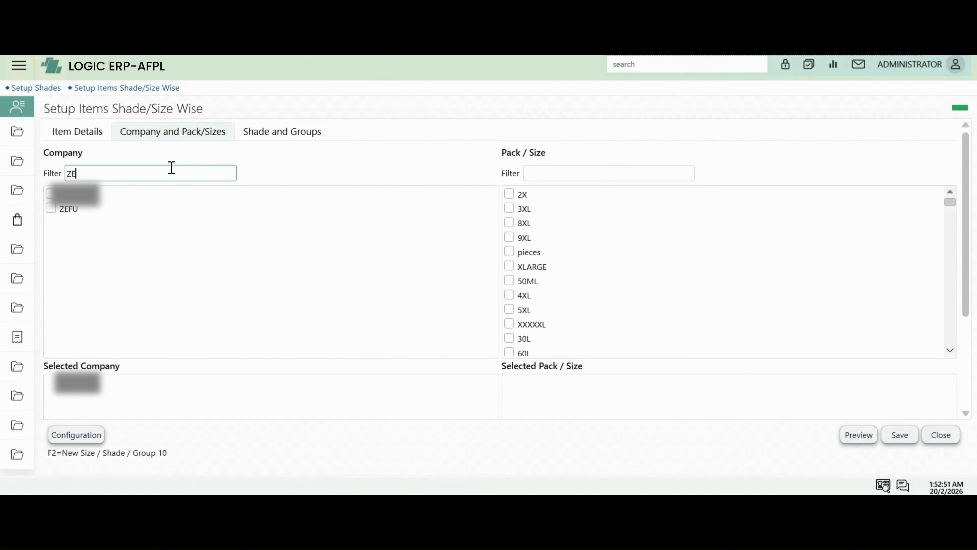
click(51, 194)
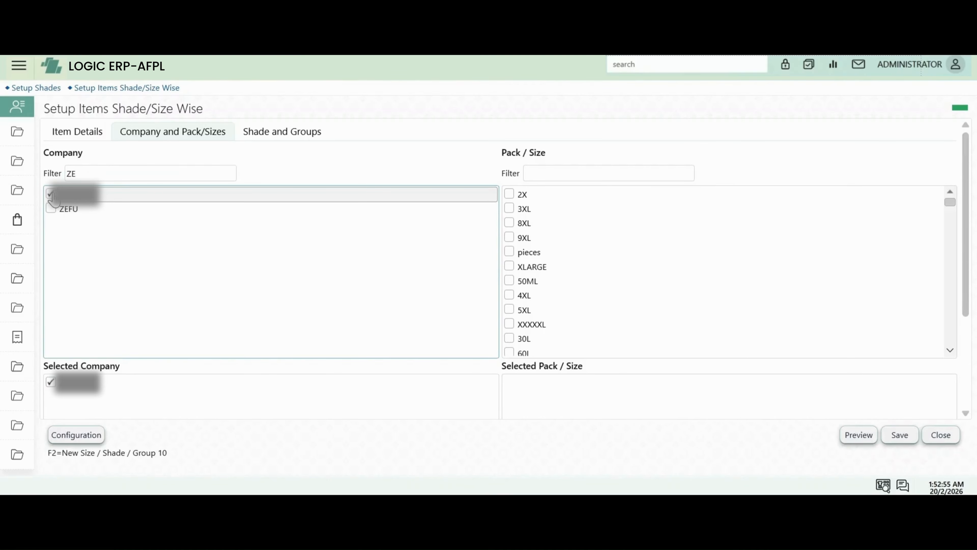
Select the pack sizes 40, 42, 44 and 46 for the item
click(950, 350)
scroll(950, 351, down, 5)
scroll(950, 351, down, 7)
scroll(950, 351, down, 5)
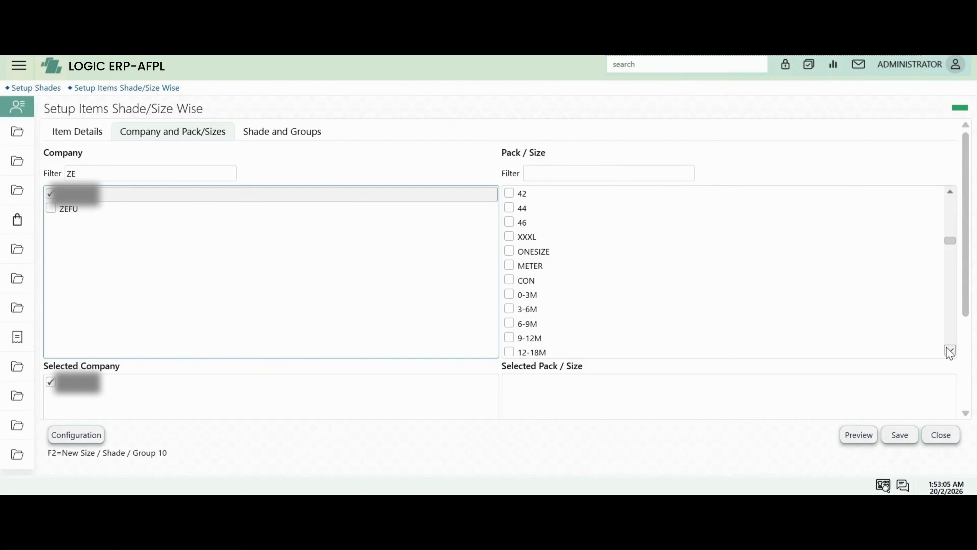
click(705, 208)
key(Up)
key(Up)
key(Up)
key(Down)
key(space)
key(Down)
key(space)
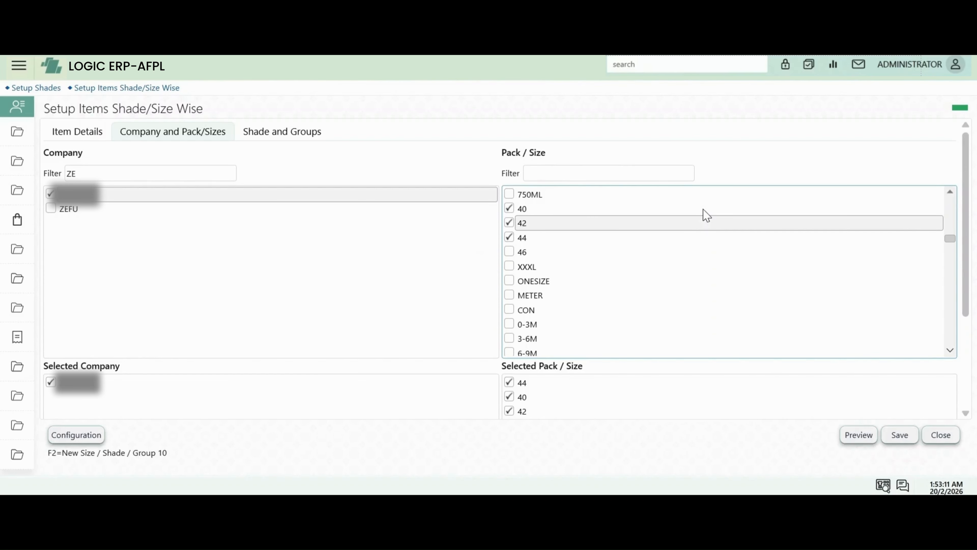
key(Down)
key(Down)
key(space)
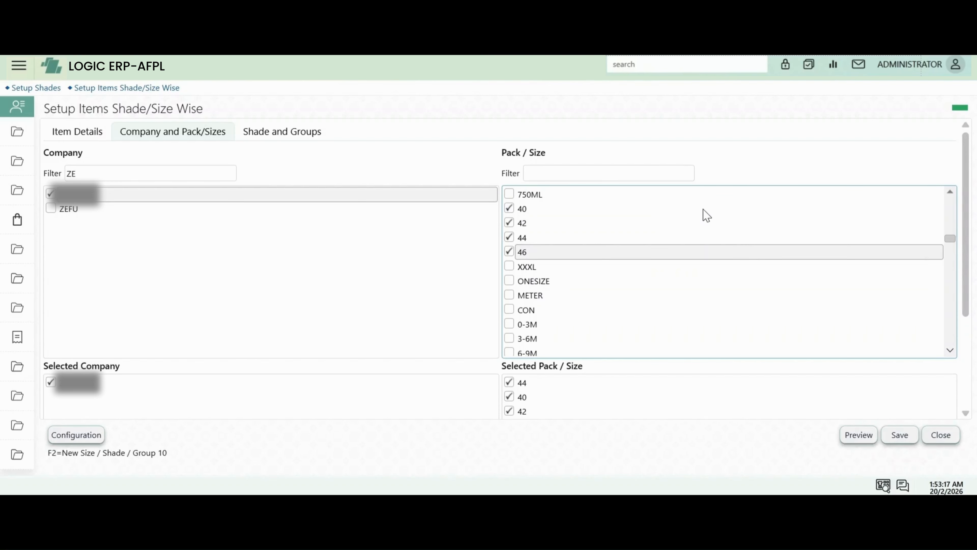
Review the item's selected pack sizes and deselect size 46 there
click(951, 350)
click(950, 350)
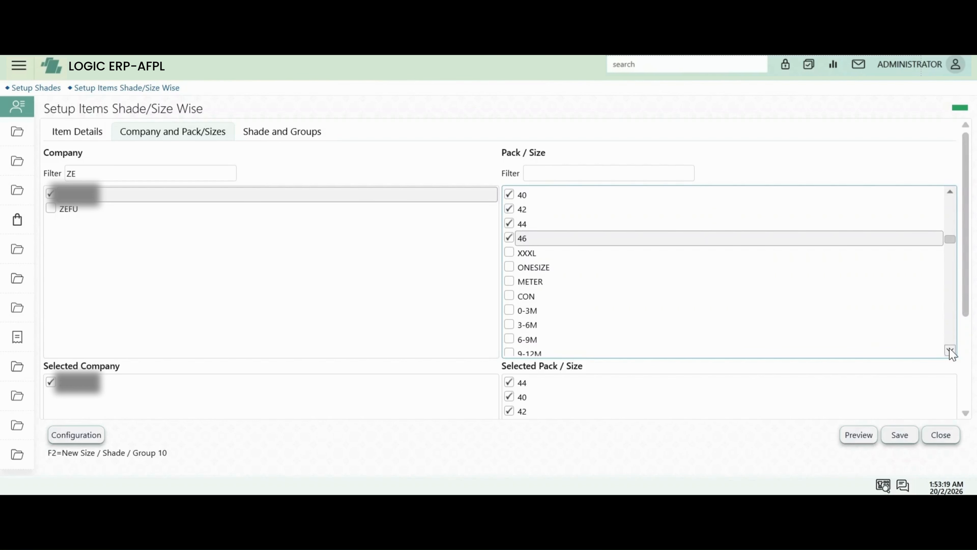
key(Down)
key(Down)
click(965, 412)
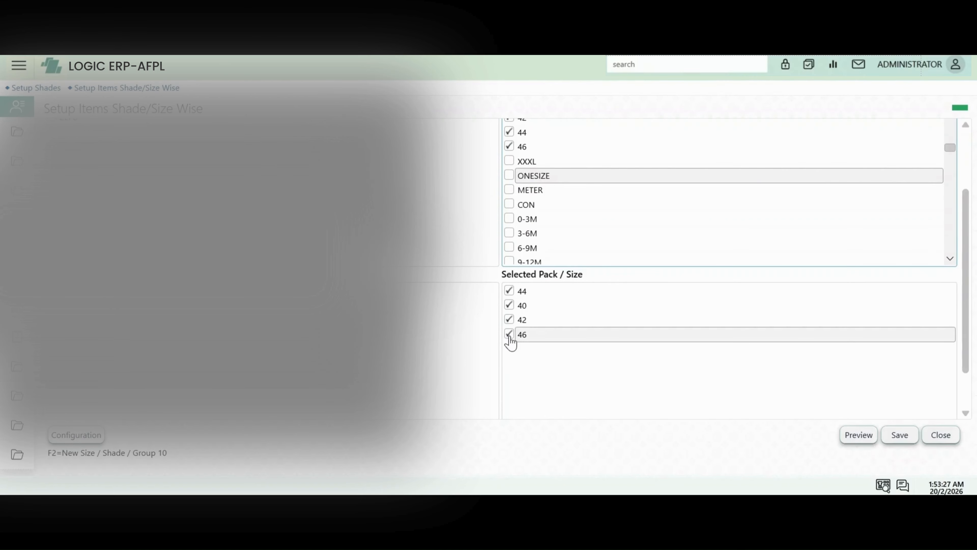
click(509, 335)
scroll(513, 342, down, 1)
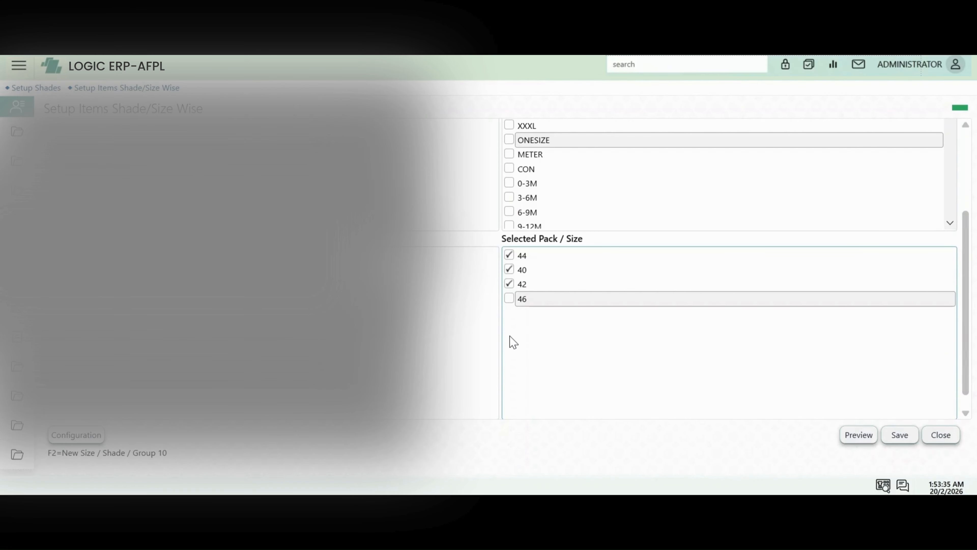
drag(965, 214, 953, 136)
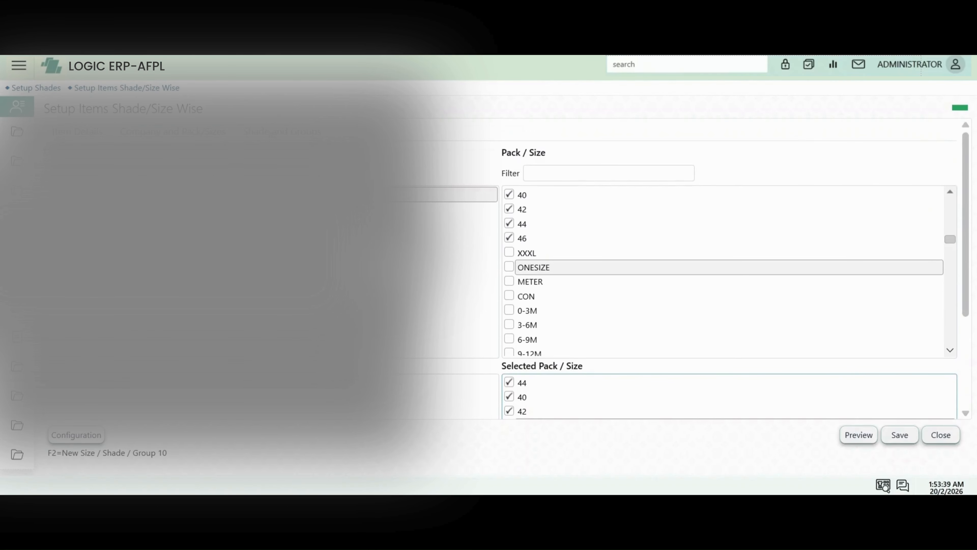
Filter the shades by BL and select BLACK and BLUE for the item
click(272, 136)
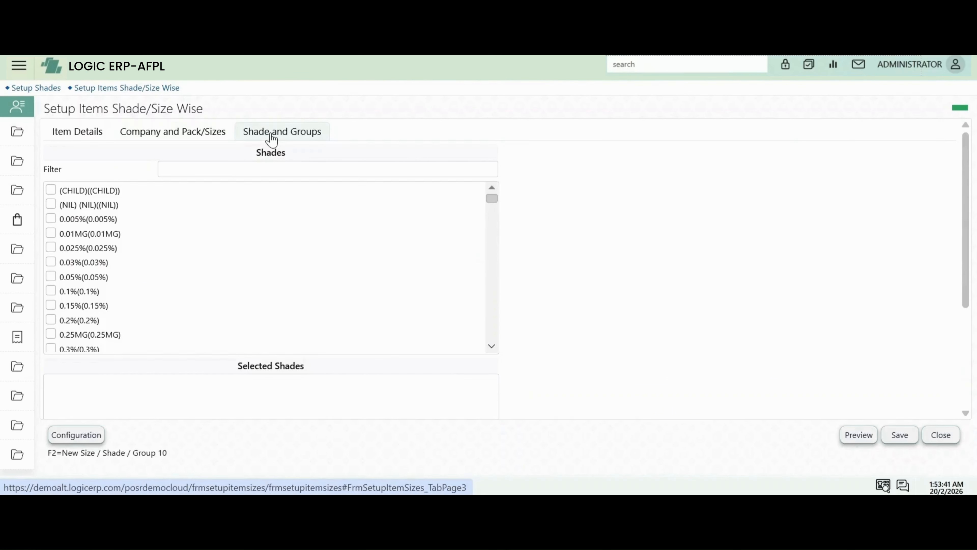
click(256, 175)
text(BL)
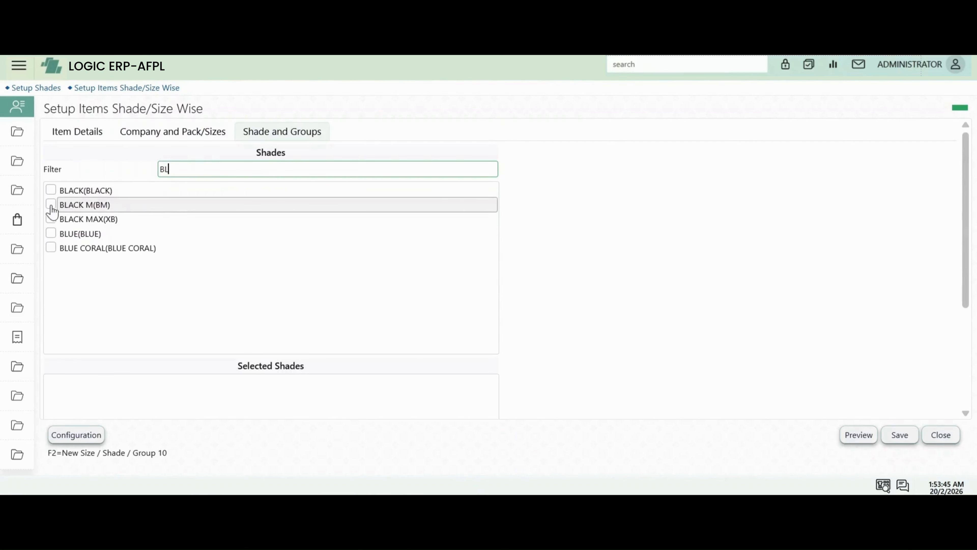
click(51, 189)
click(51, 233)
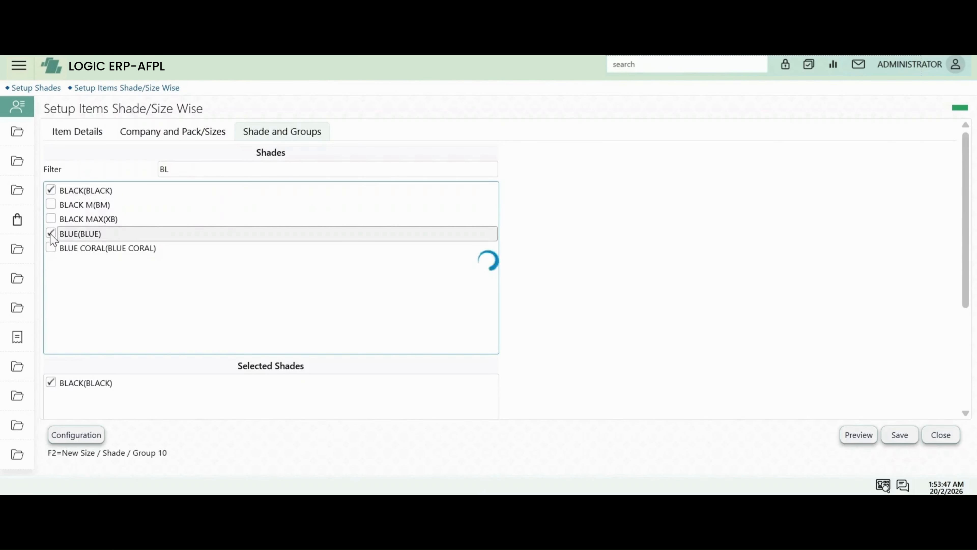
click(268, 136)
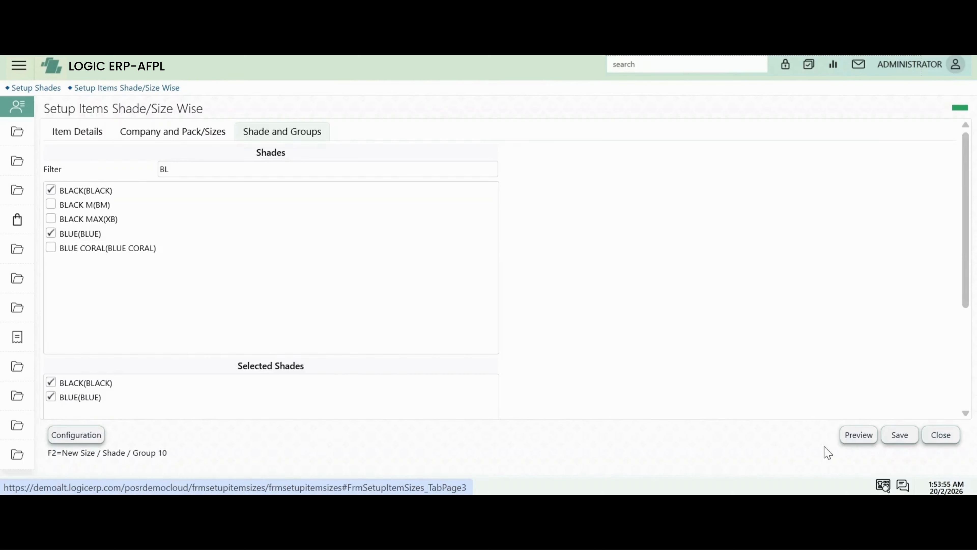
Preview the item's shade and size combinations, then save the item and close its setup form
click(858, 435)
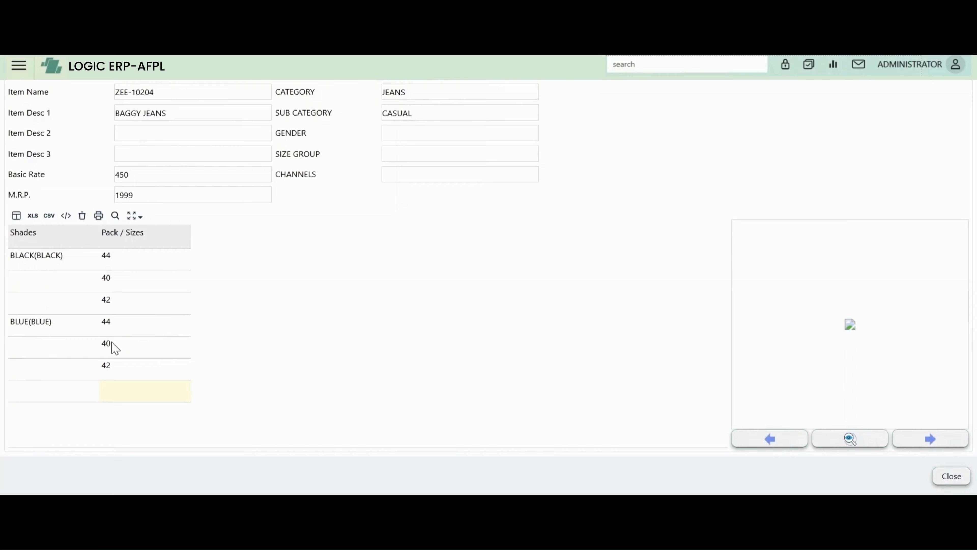
click(941, 478)
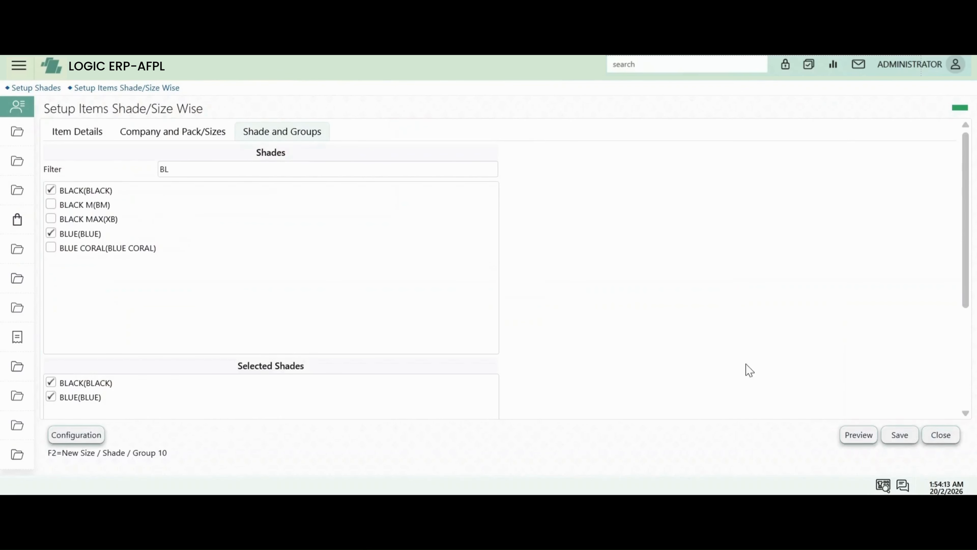
click(899, 435)
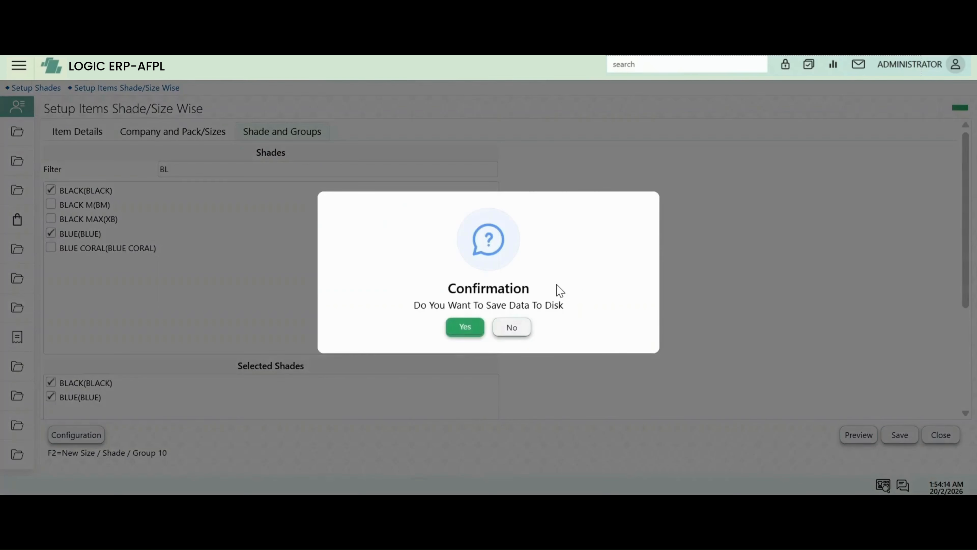
click(461, 329)
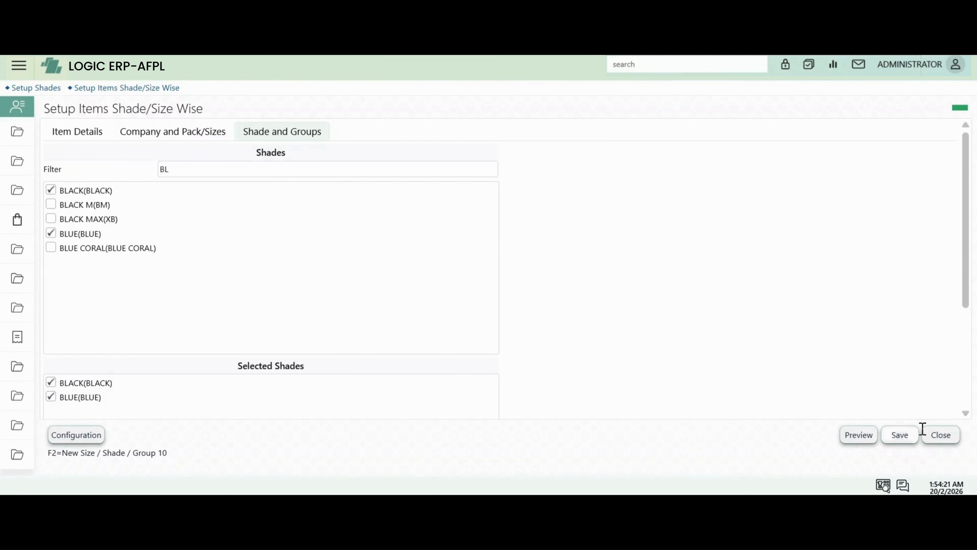
click(931, 438)
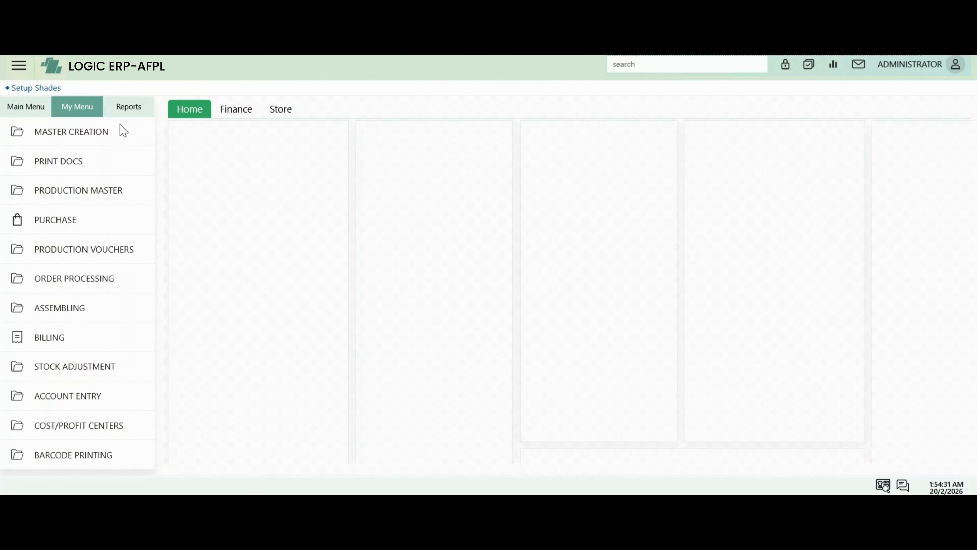
Reopen Setup Items Shade/Size Wise and load the saved details of item ZEE-10204
click(110, 131)
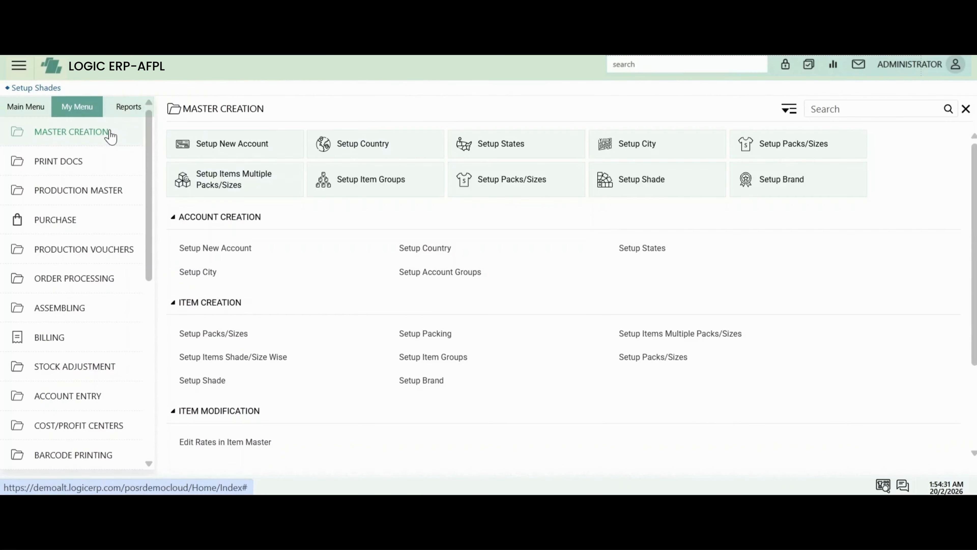
click(248, 360)
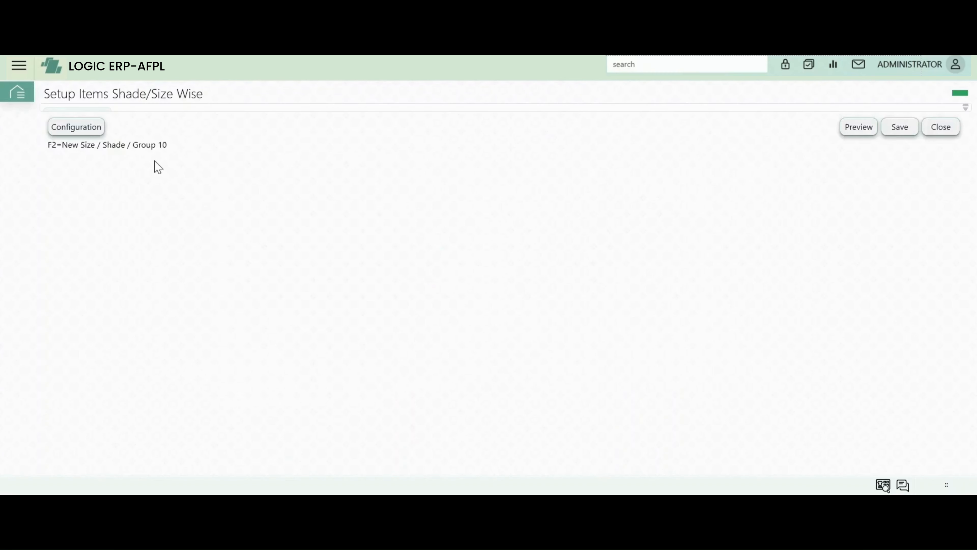
click(141, 153)
text(ZEE-10204)
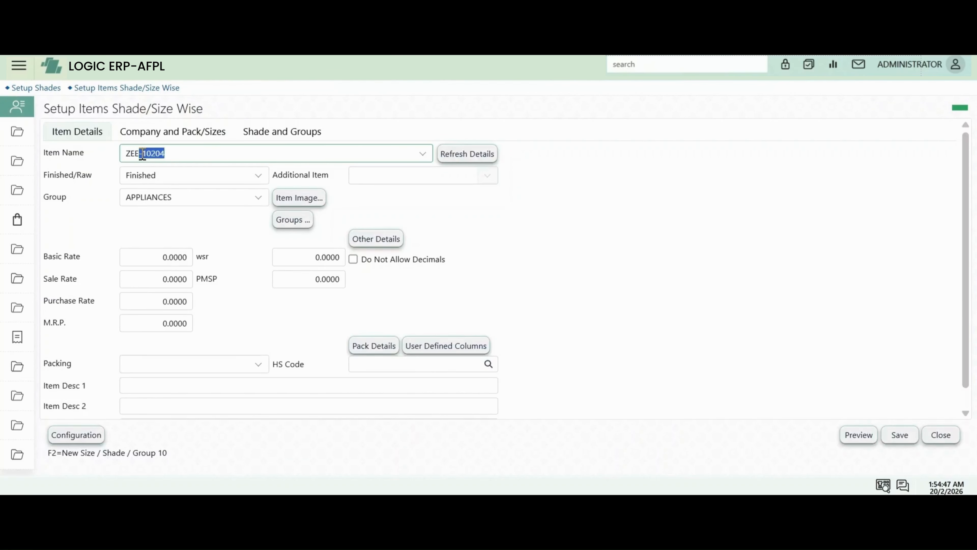
click(422, 154)
click(365, 293)
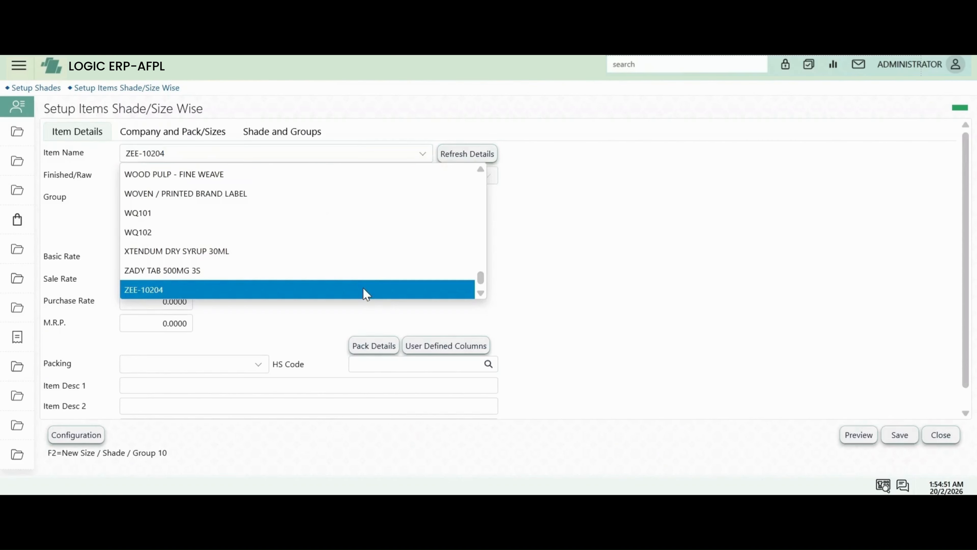
click(468, 166)
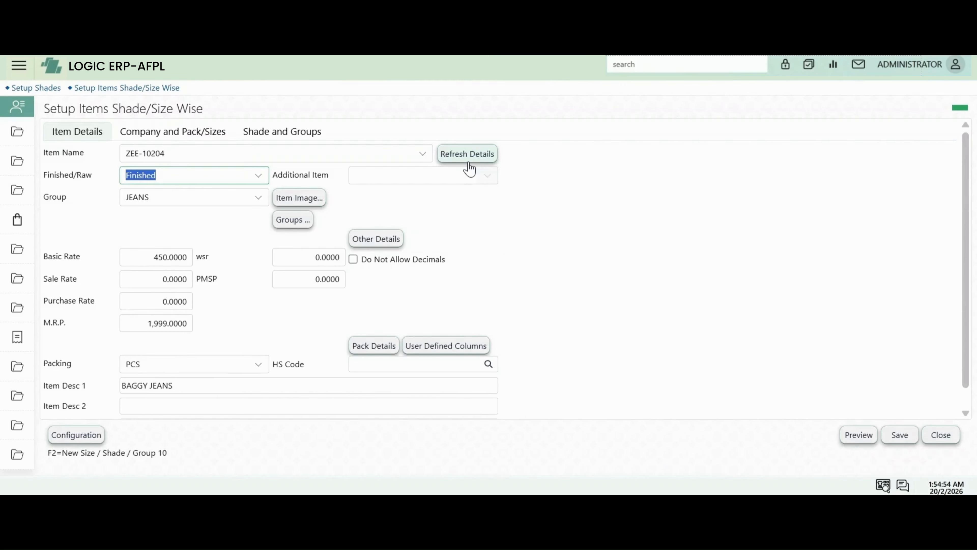
Add size 46 to the pack sizes of item ZEE-10204
click(187, 133)
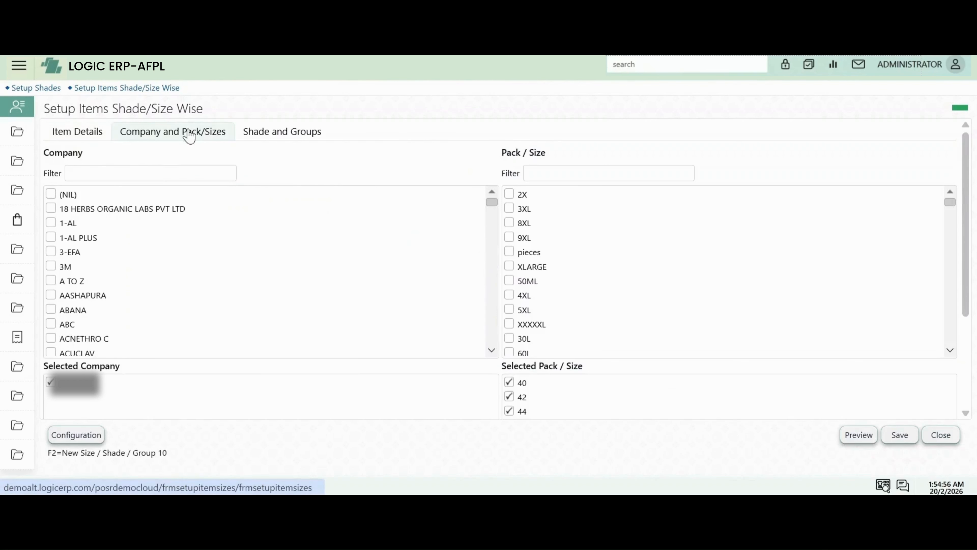
click(949, 350)
drag(949, 351, 950, 350)
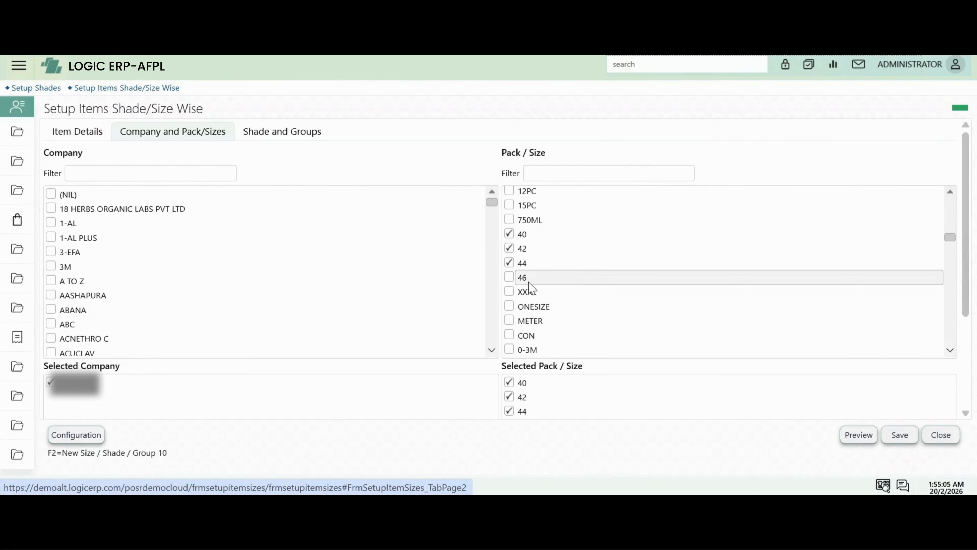
click(509, 277)
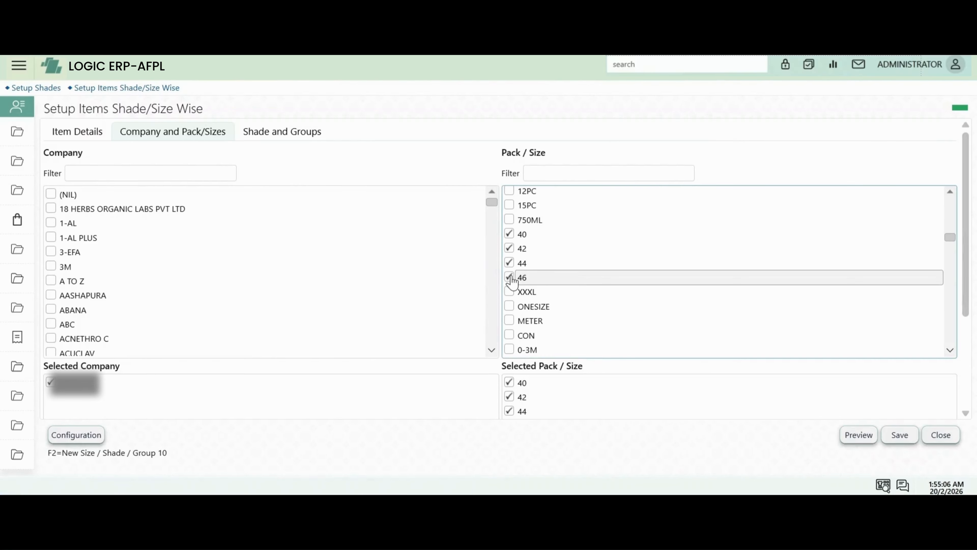
Check the selected shades of ZEE-10204, save the item with the added size, and close its setup form
click(308, 134)
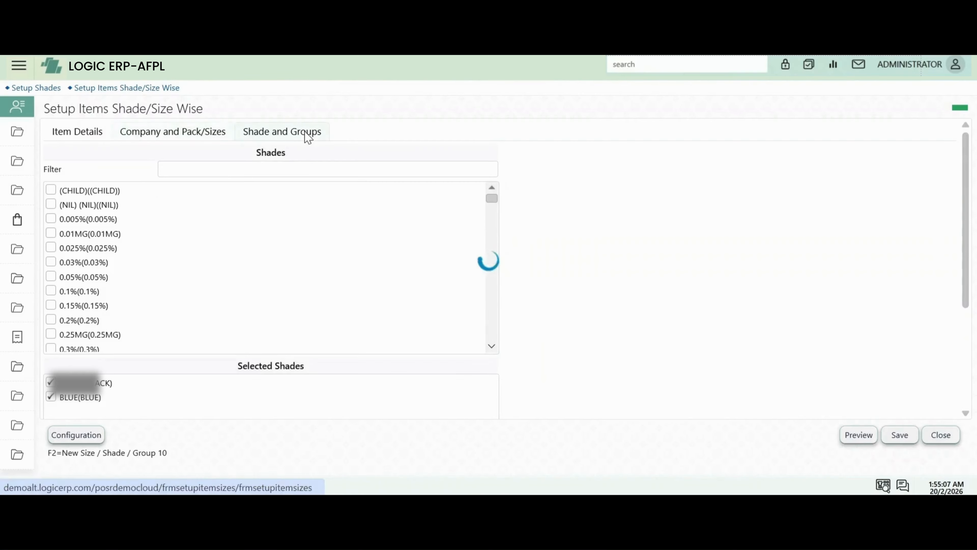
click(207, 131)
click(890, 437)
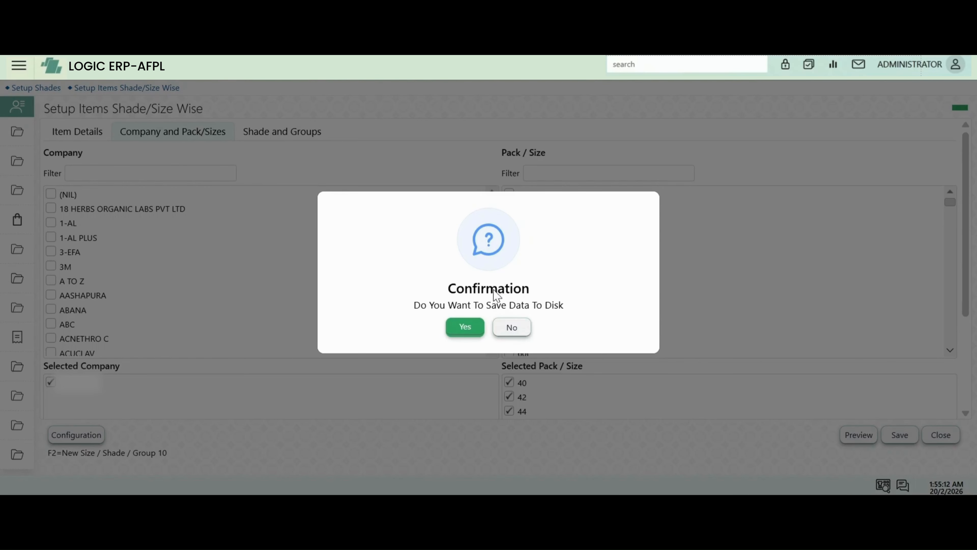
click(465, 330)
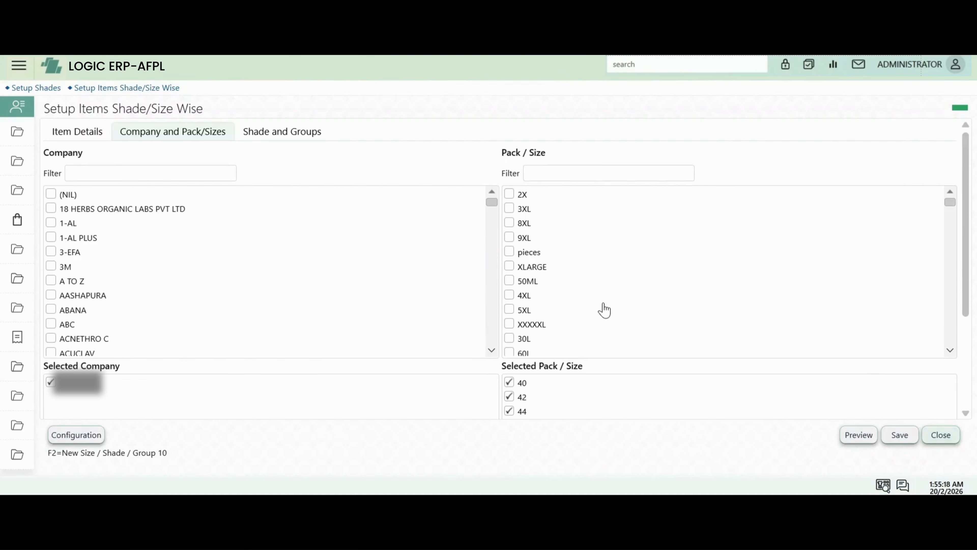
key(Escape)
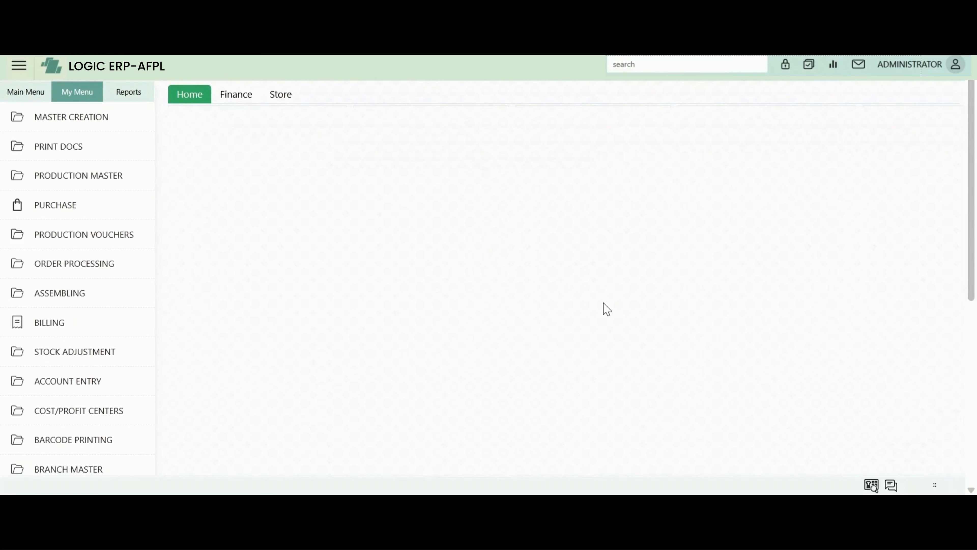
Open Setup Items Multiple Packs/Sizes from the Master Creation functions
click(77, 124)
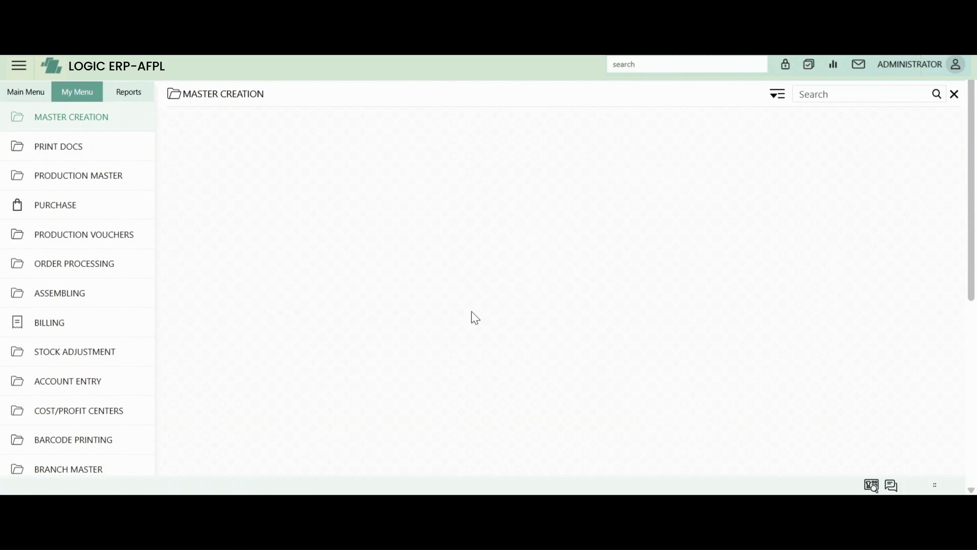
click(109, 126)
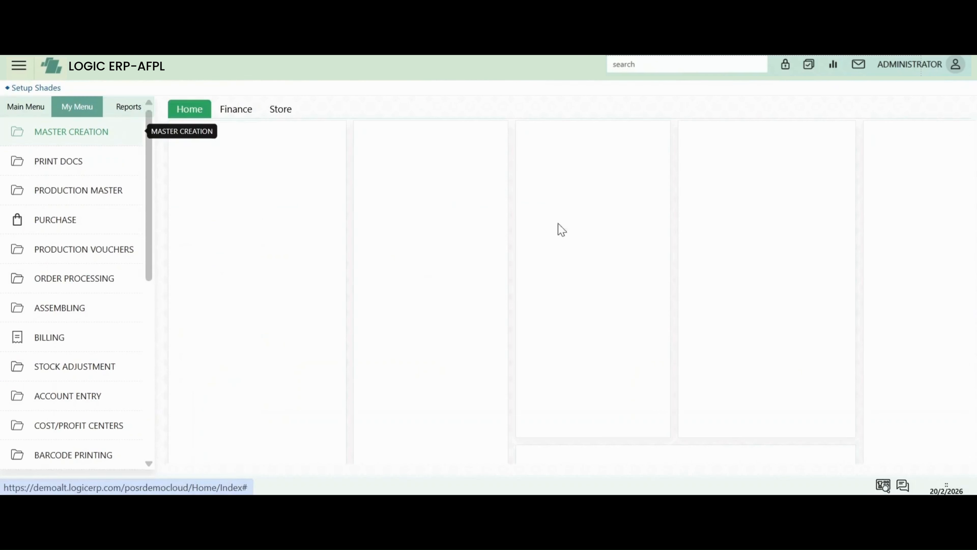
click(116, 135)
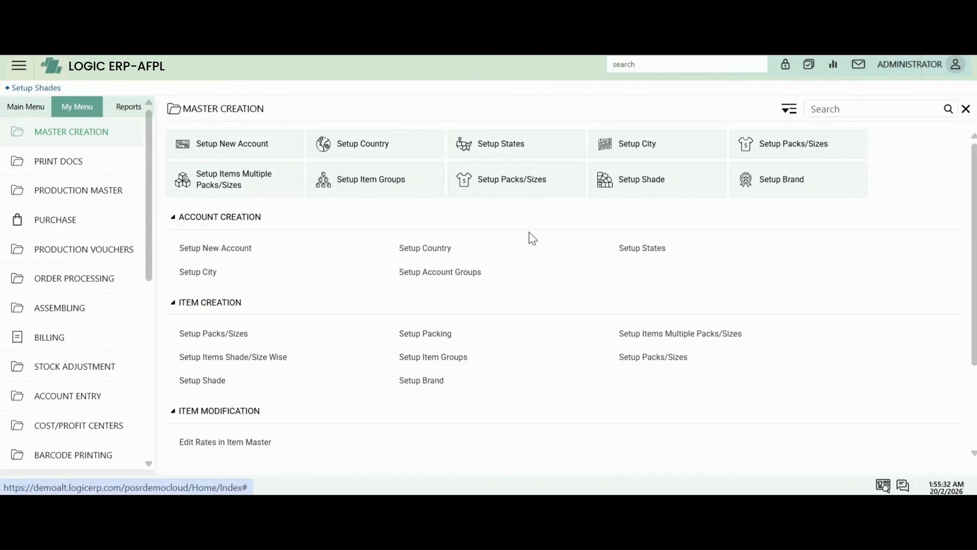
click(659, 340)
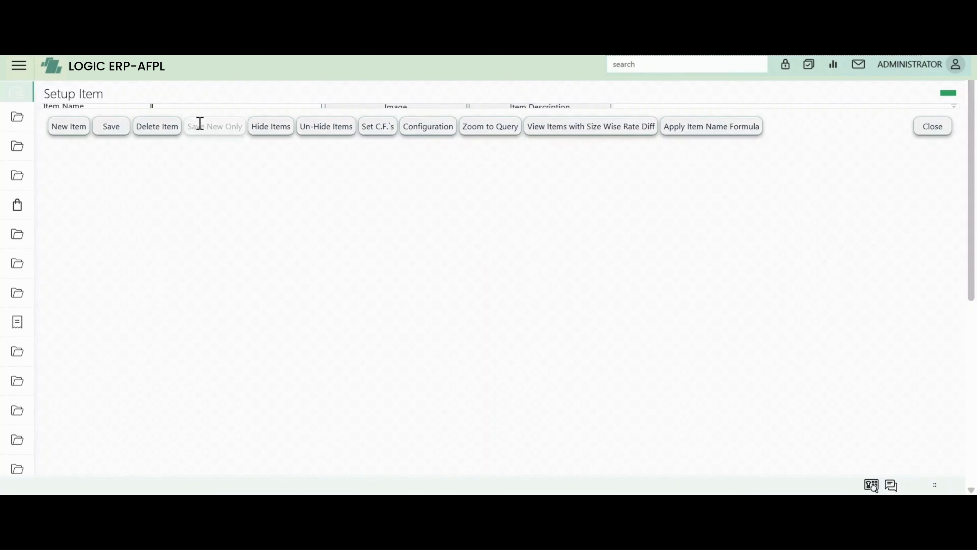
Filter the item tree by ZEE, refresh it, and load ZEE-10204 BLACK
click(243, 130)
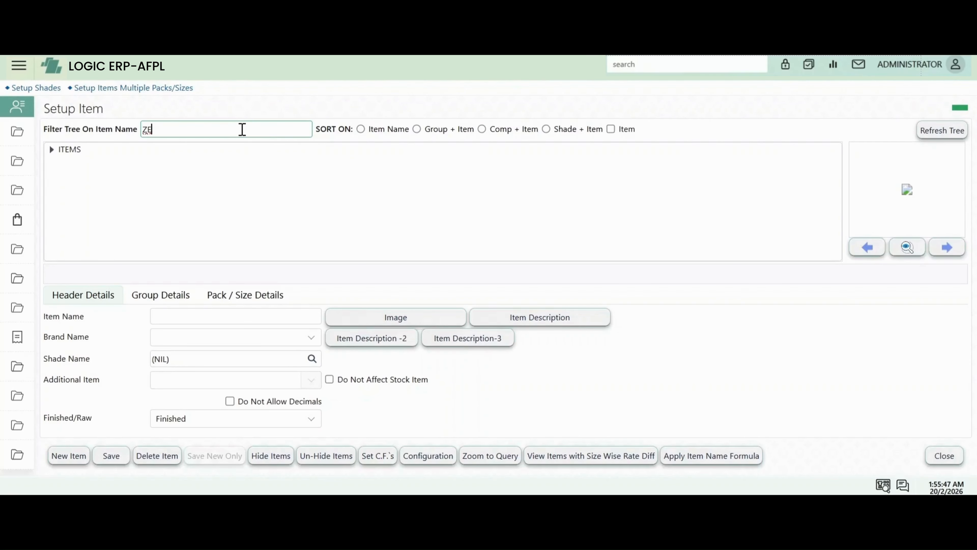
text(ZEE)
click(51, 152)
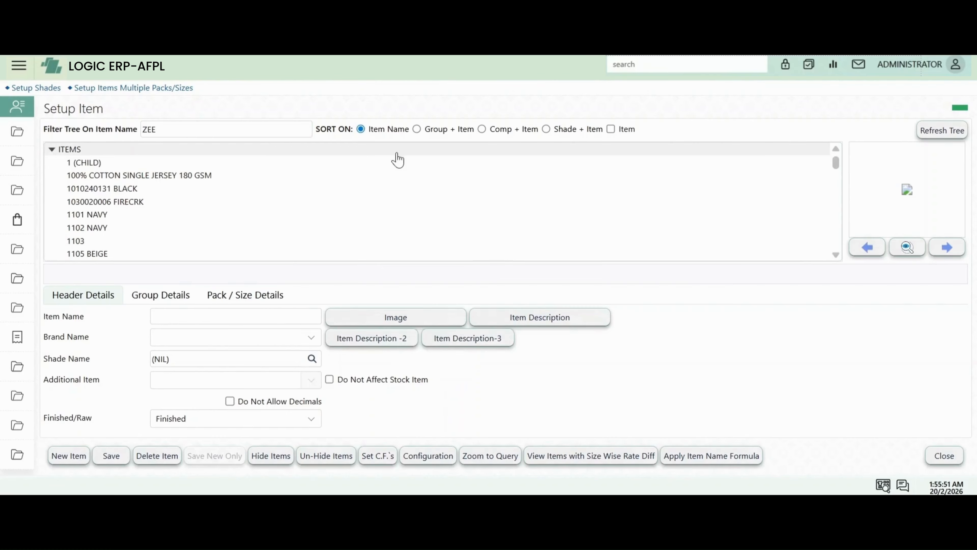
click(929, 131)
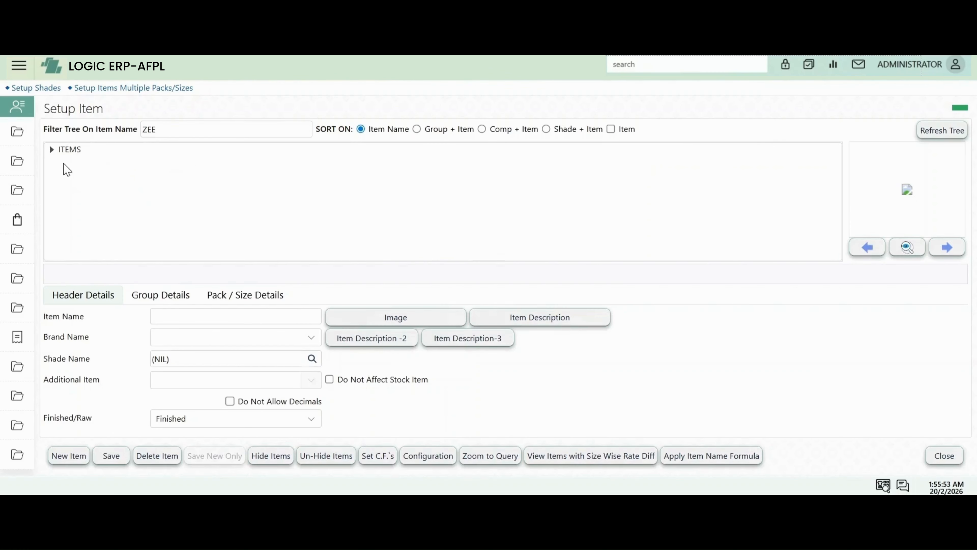
click(52, 151)
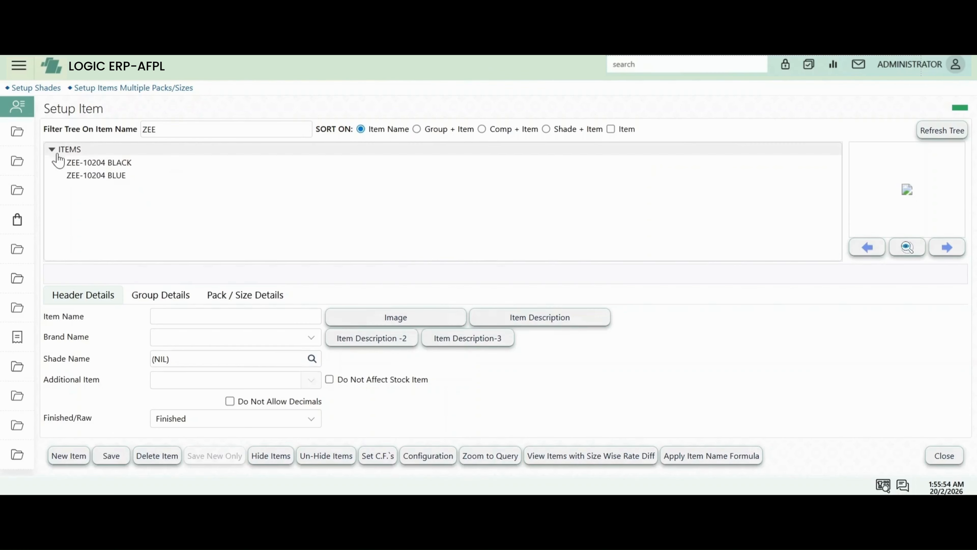
click(87, 166)
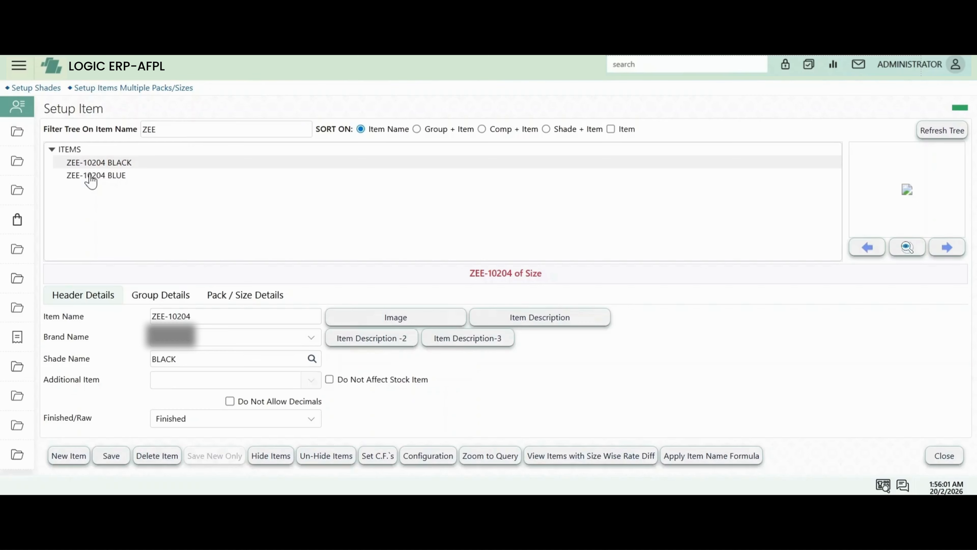
Review the group details of ZEE-10204 BLACK and each pack size's item code and rates, then close the item form
click(180, 296)
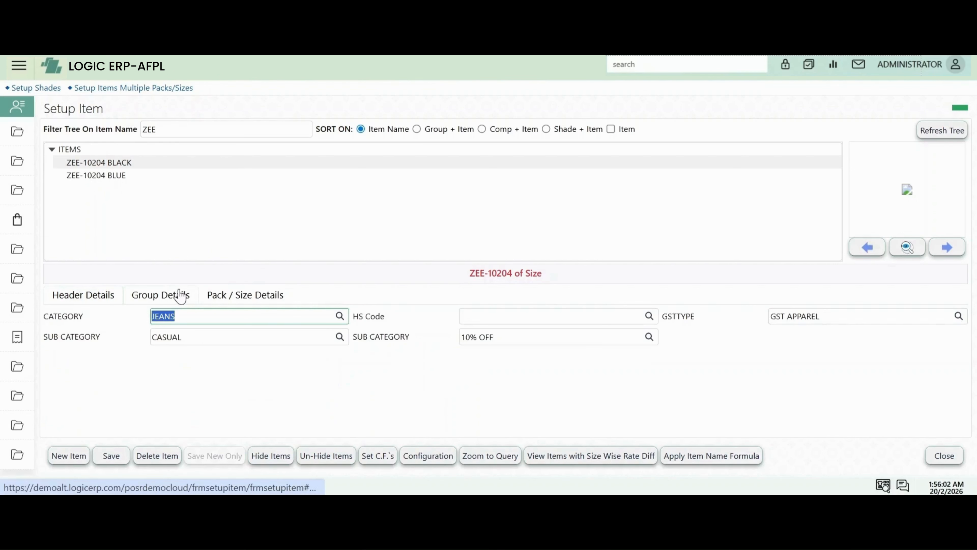
click(219, 298)
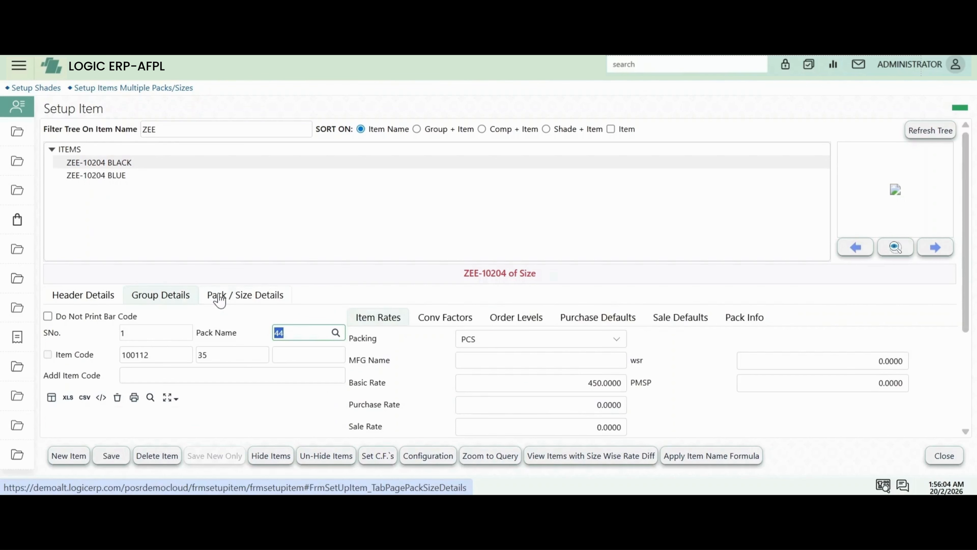
drag(968, 208, 976, 294)
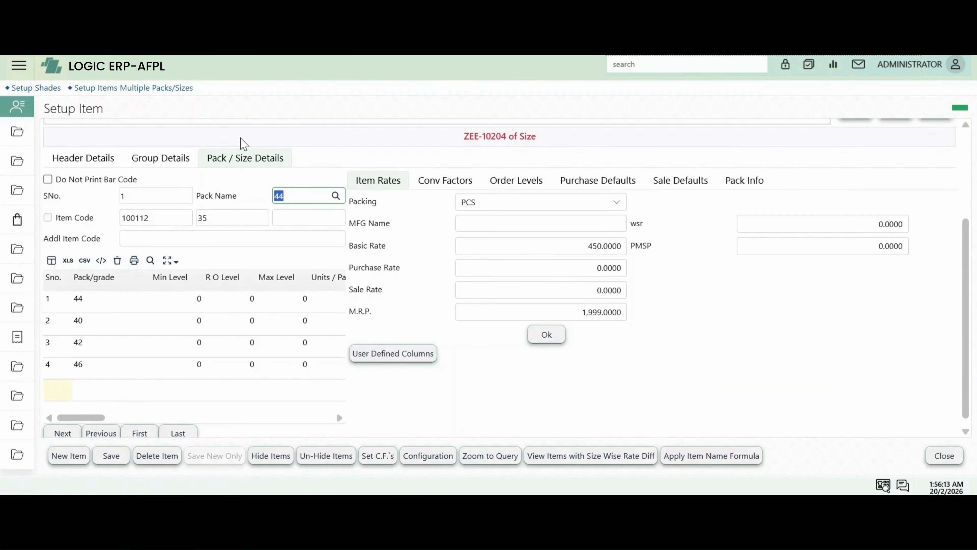
click(106, 300)
drag(216, 217, 104, 217)
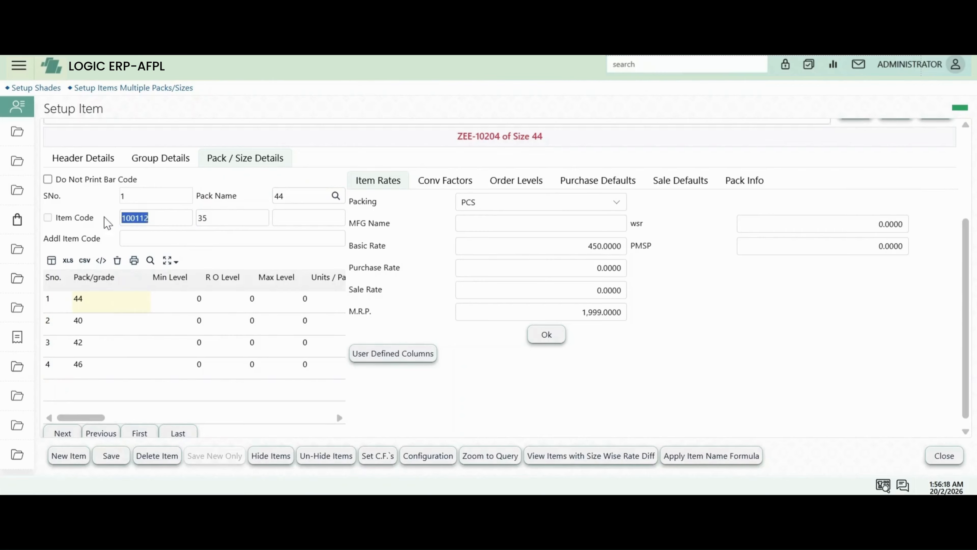
click(93, 328)
click(92, 354)
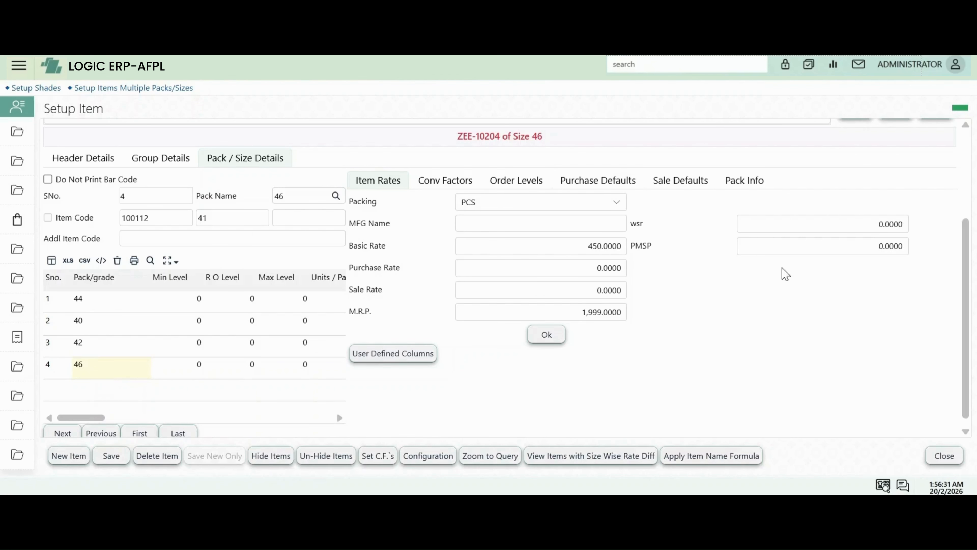
drag(966, 280, 969, 186)
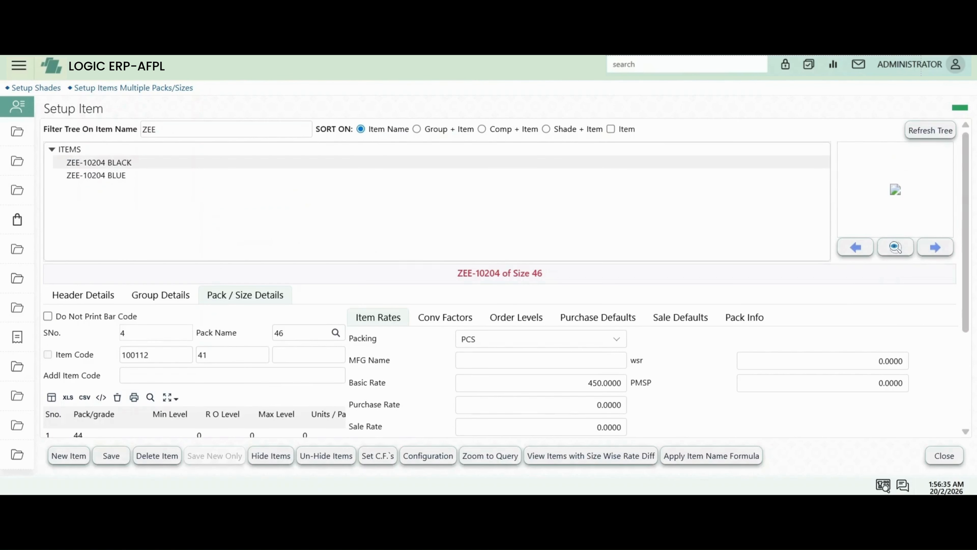
click(953, 462)
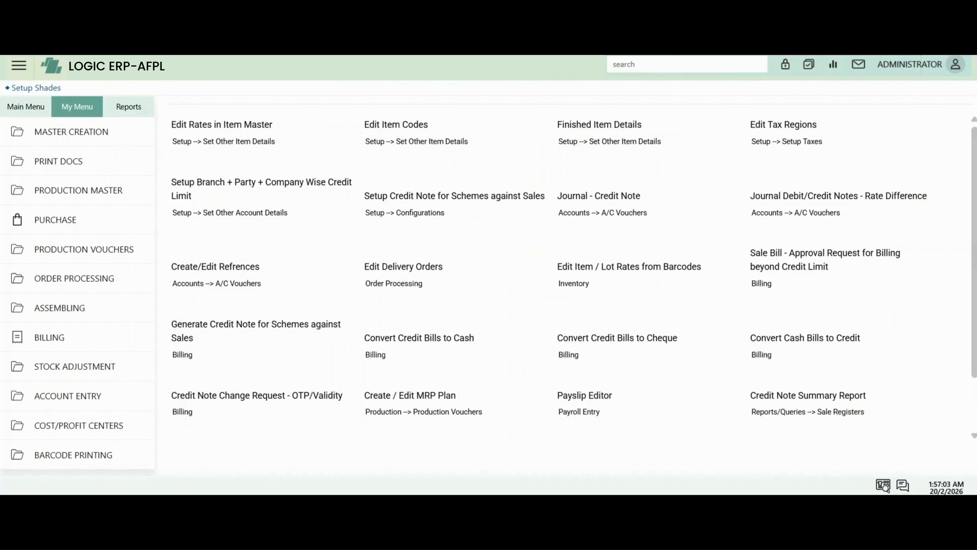
Open Edit Rates in Item Master, search for ZEE items, and load all matching shade and size combinations into the rate grid
click(259, 125)
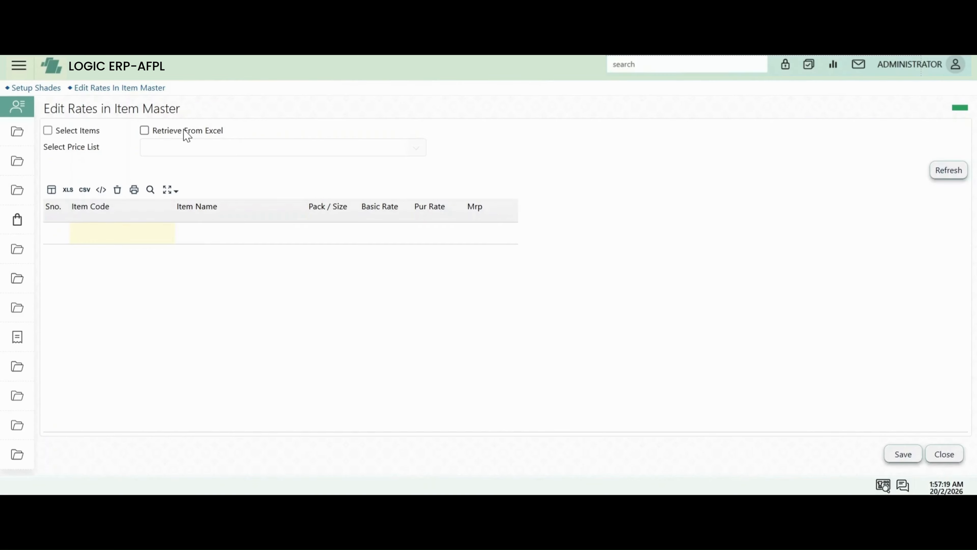
click(92, 131)
text(ZEE)
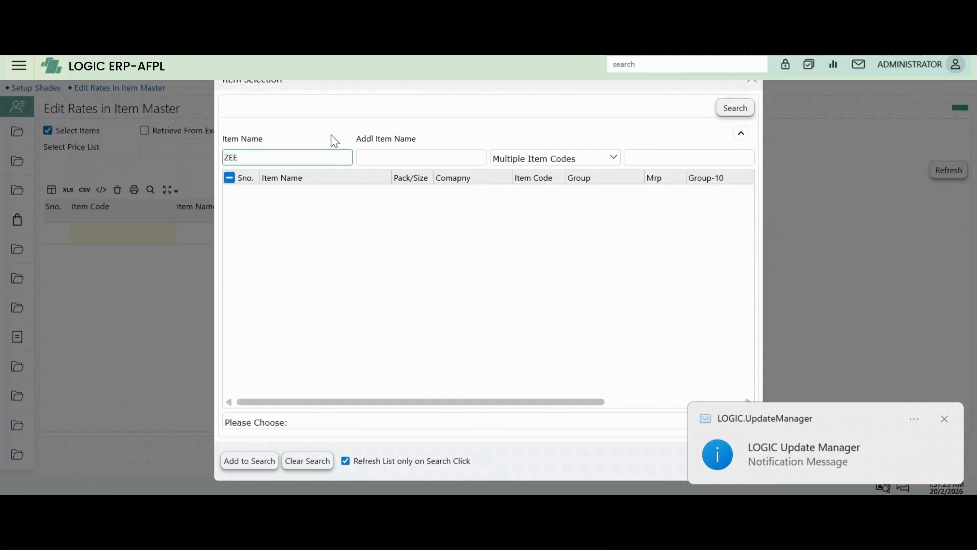
click(740, 109)
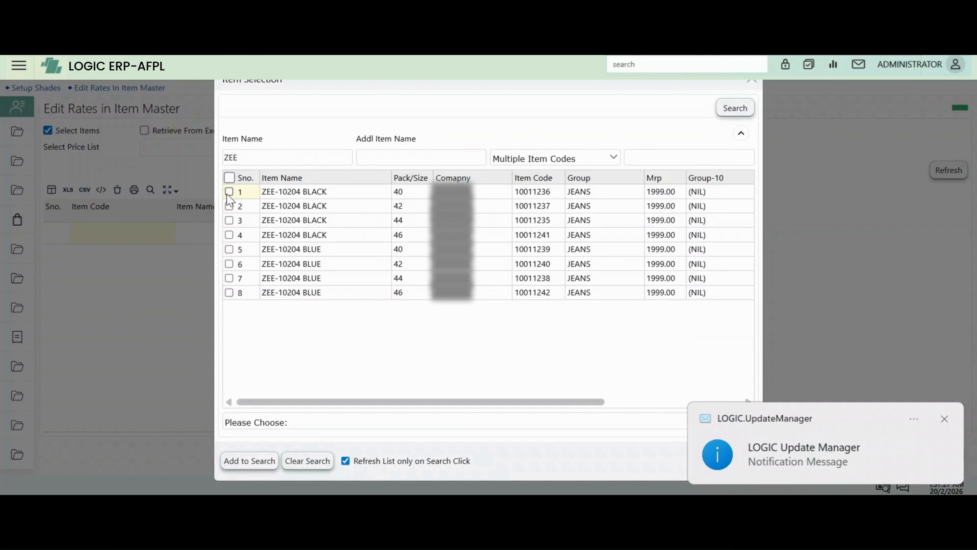
click(229, 191)
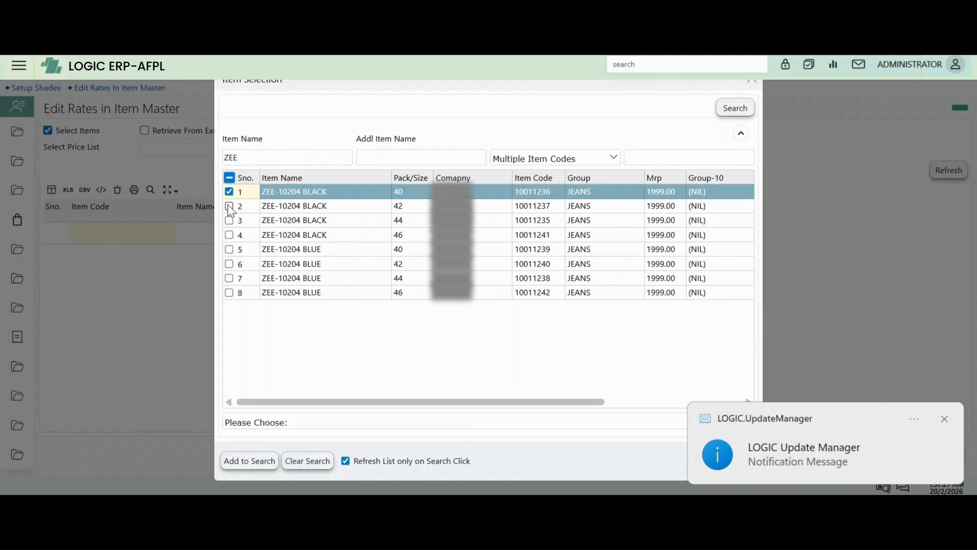
double_click(229, 178)
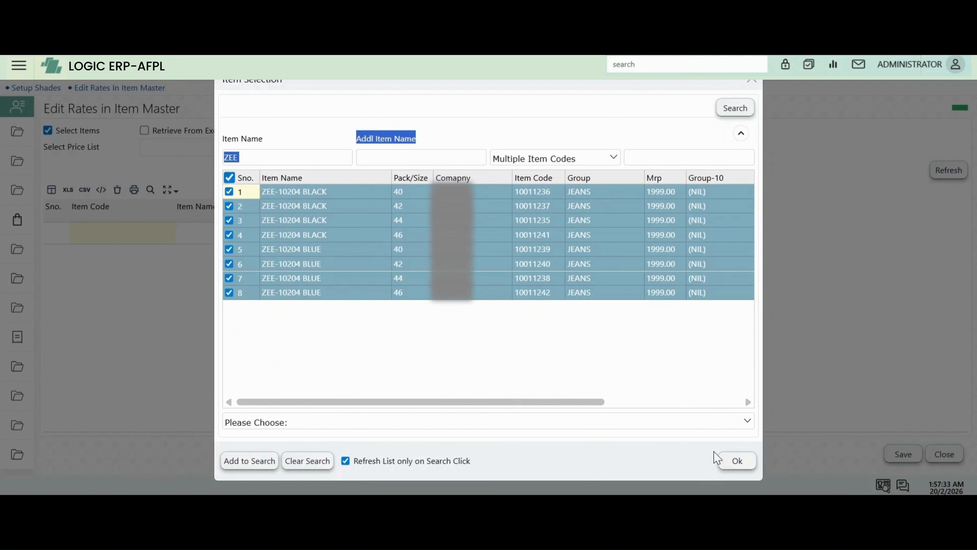
click(736, 460)
click(942, 172)
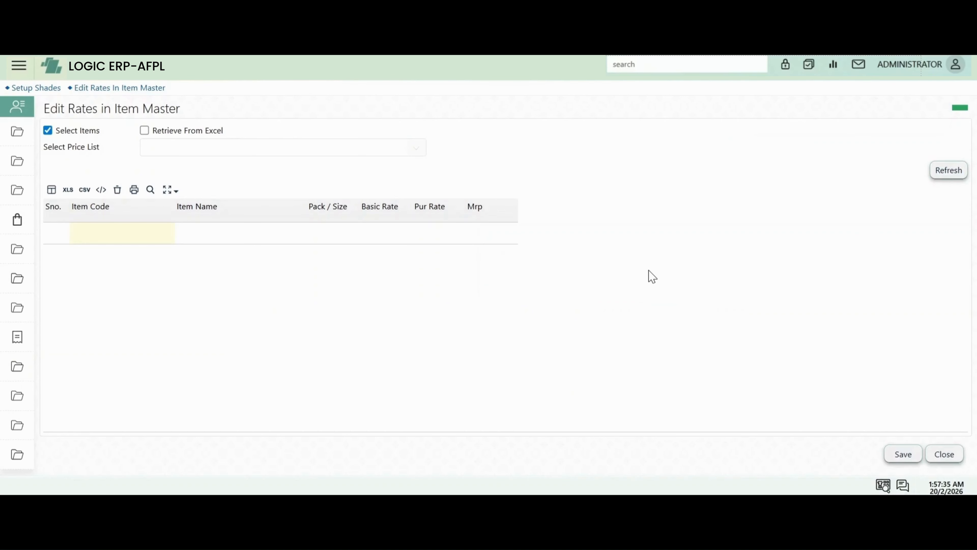
Set the MRP to 2299 for size 46 of both ZEE-10204 BLACK and ZEE-10204 BLUE
click(507, 232)
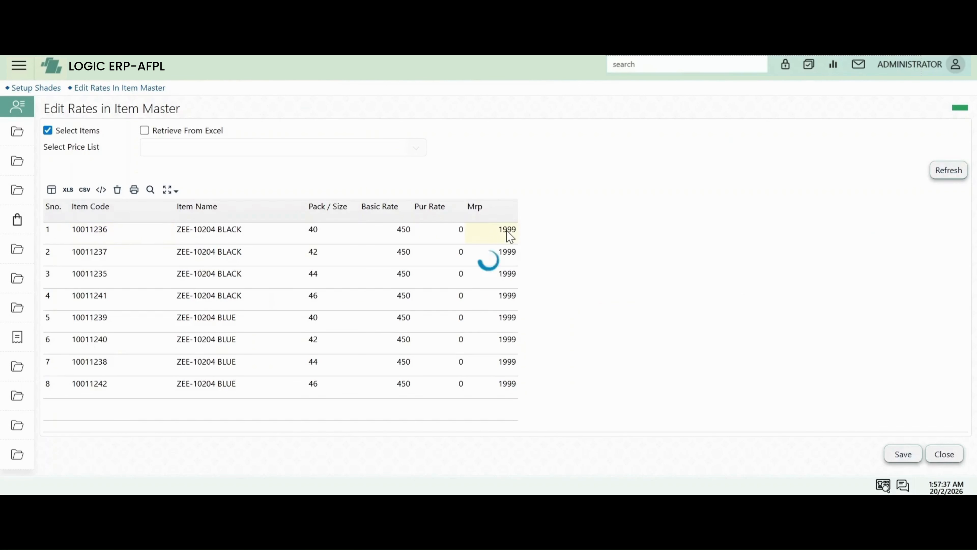
click(504, 283)
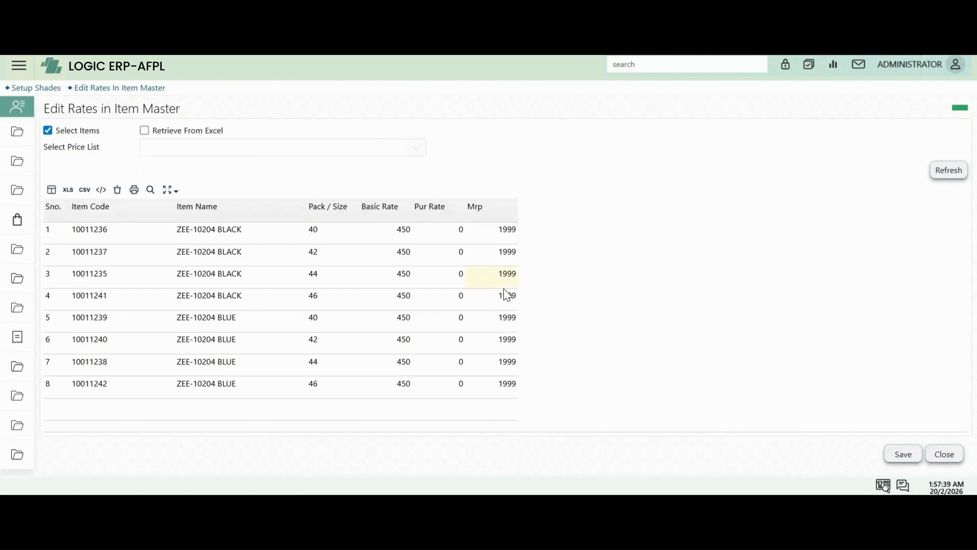
click(506, 302)
text(2299)
key(Tab)
click(508, 382)
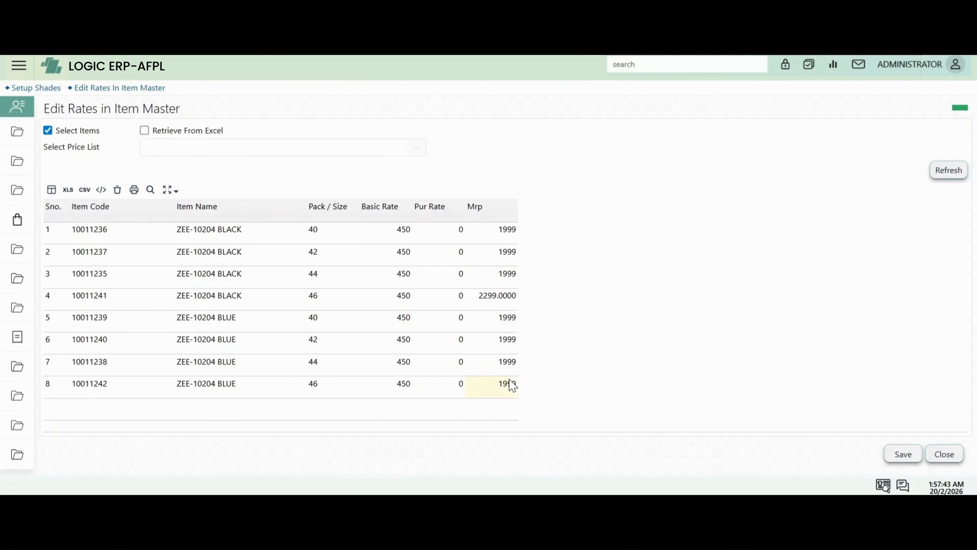
text(2299)
key(Tab)
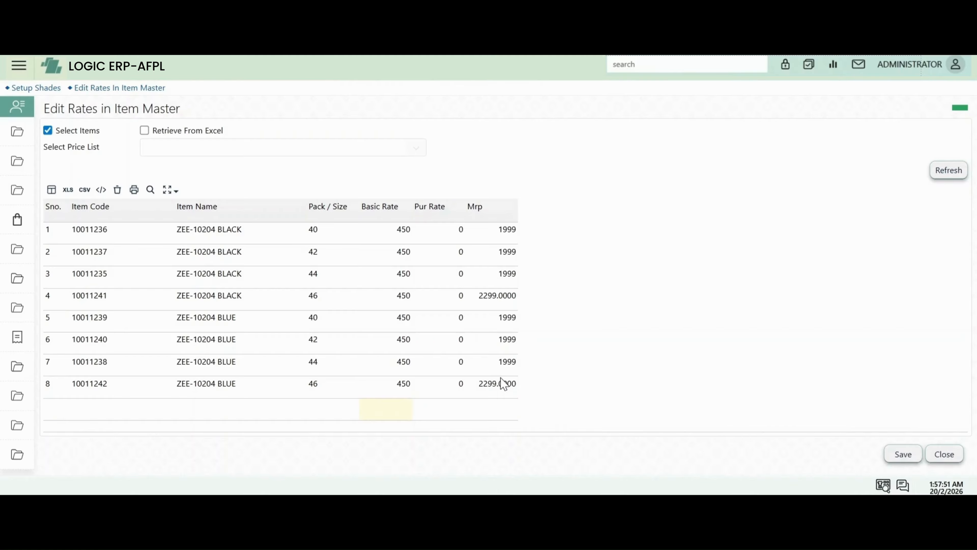
Save the updated rates to the item master with the modification reason "MRP for Higher Size"
click(908, 458)
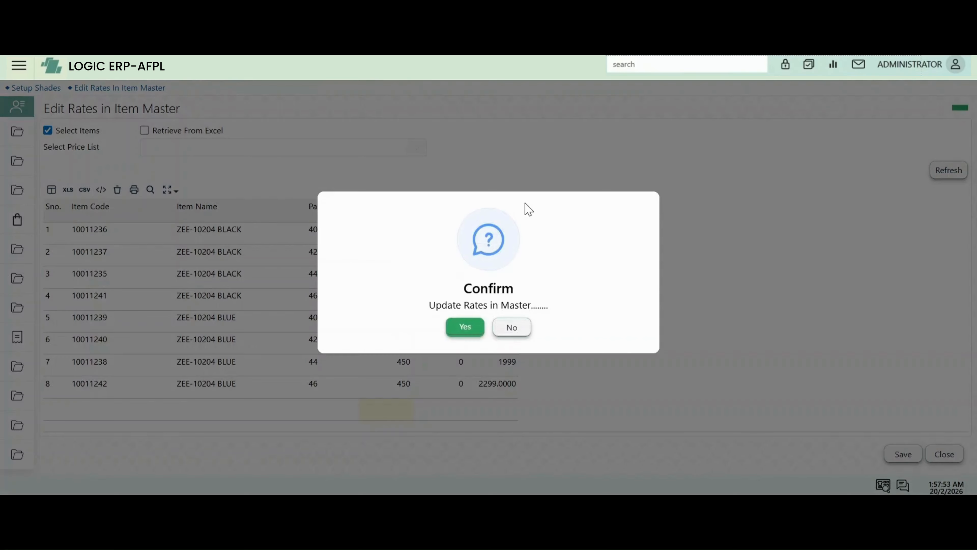
click(463, 332)
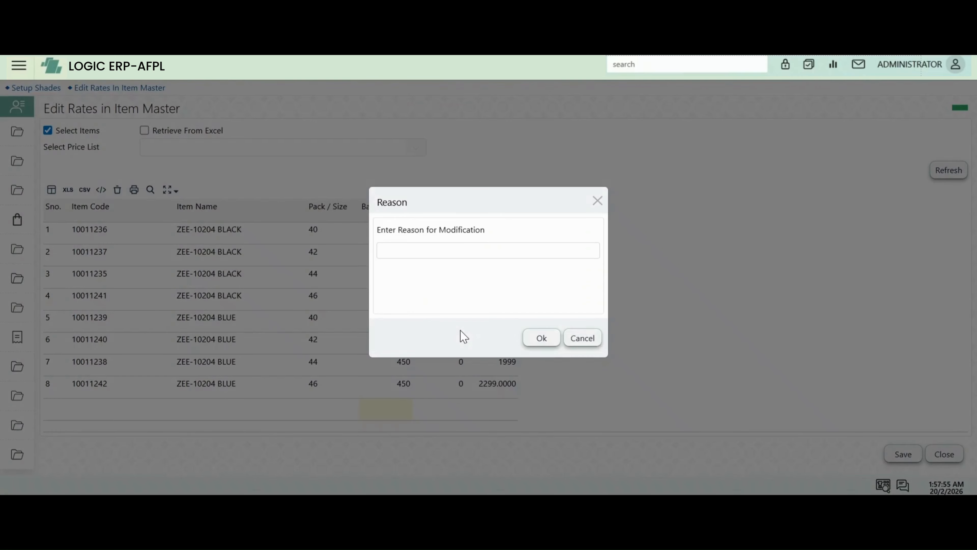
click(435, 255)
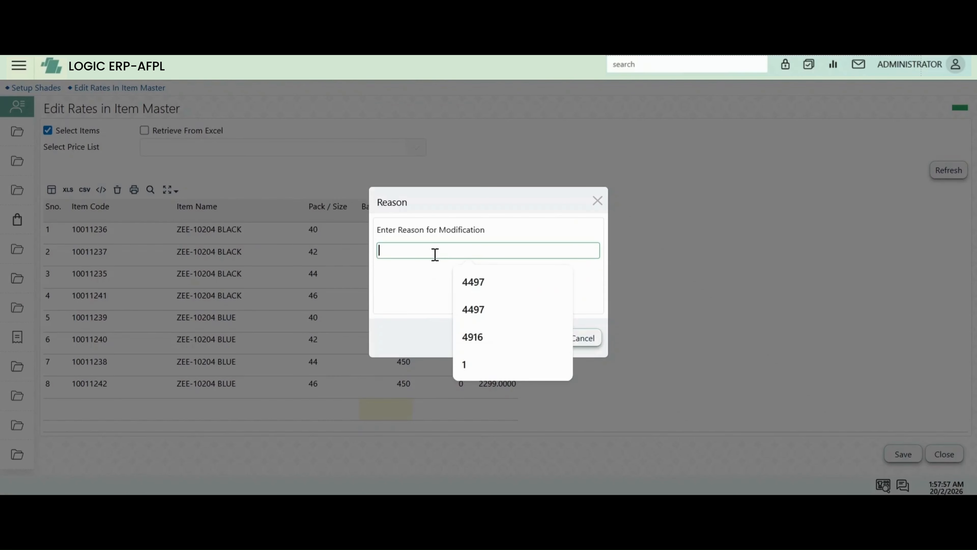
text(MRP for Highe)
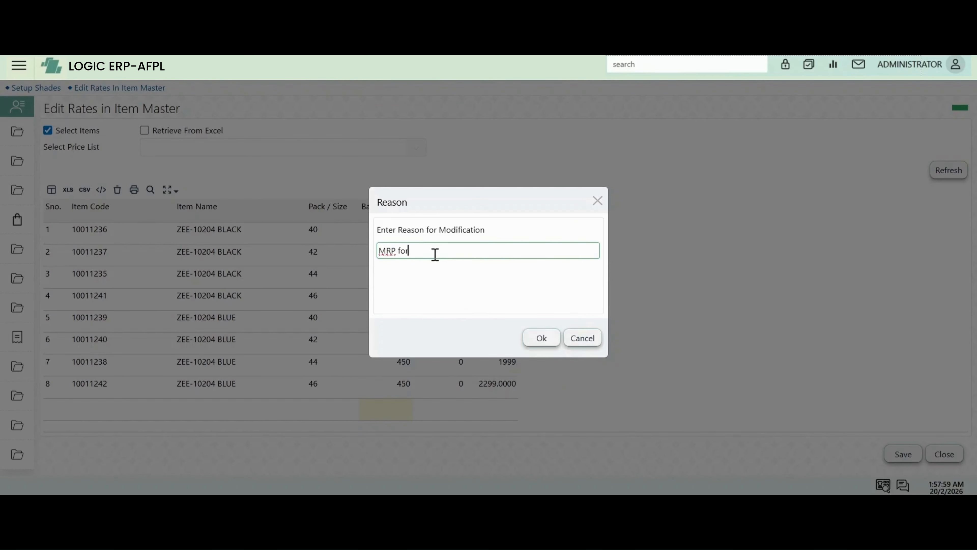
text(r Ra)
key(BackSpace)
key(BackSpace)
text(Size)
click(541, 338)
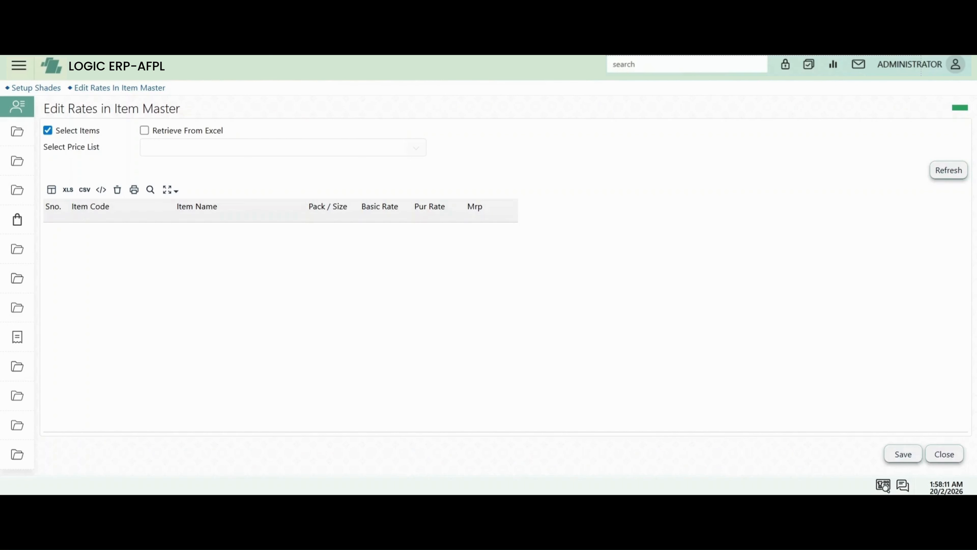
Leave the Edit Rates in Item Master form and search the available functions for "item code"
key(Escape)
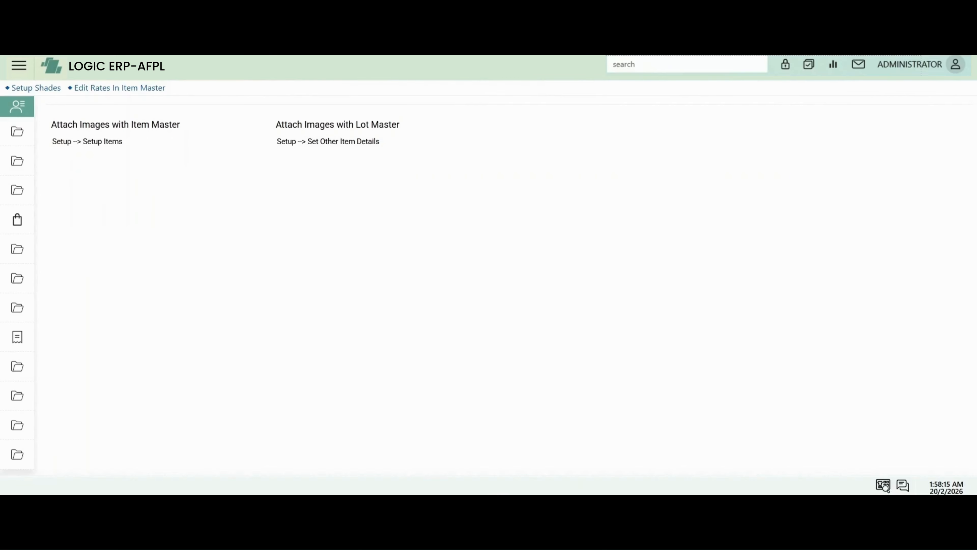
key(BackSpace)
key(BackSpace)
key(Escape)
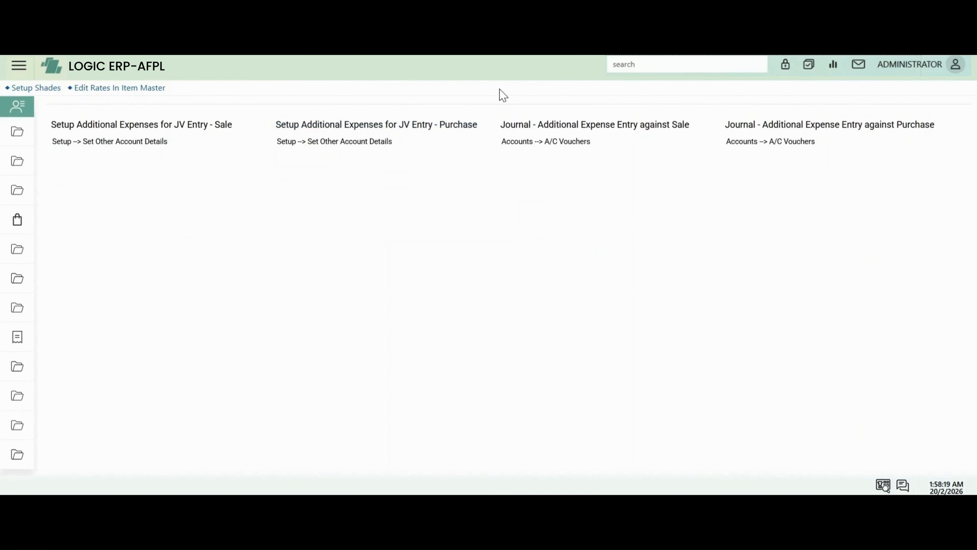
key(BackSpace)
text(item code)
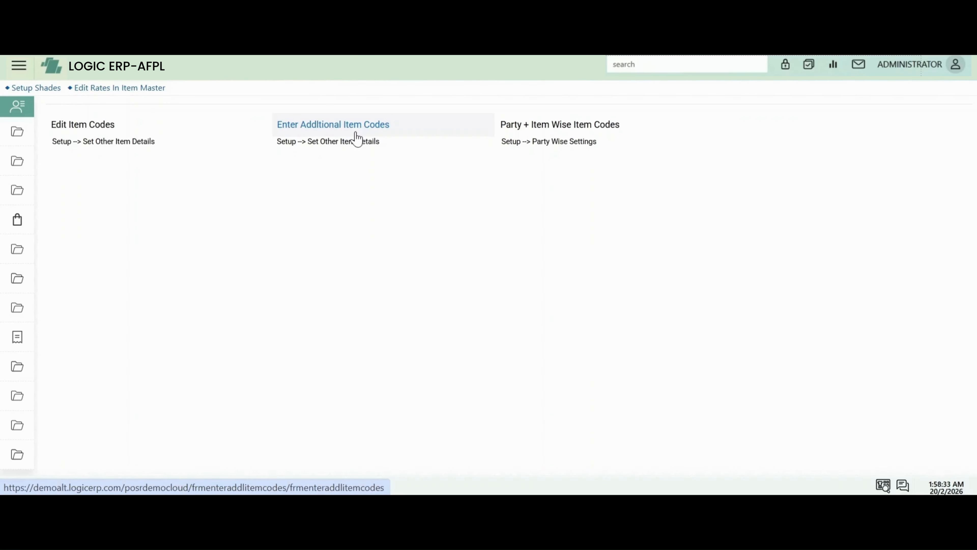
Open the Import Masters from External File utility from the Utilities functions of the main menu
click(19, 65)
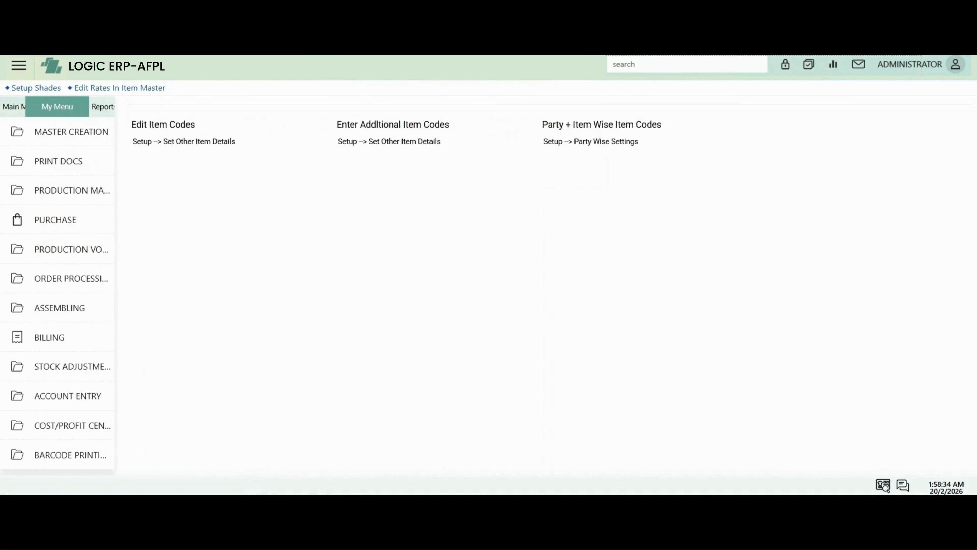
click(18, 107)
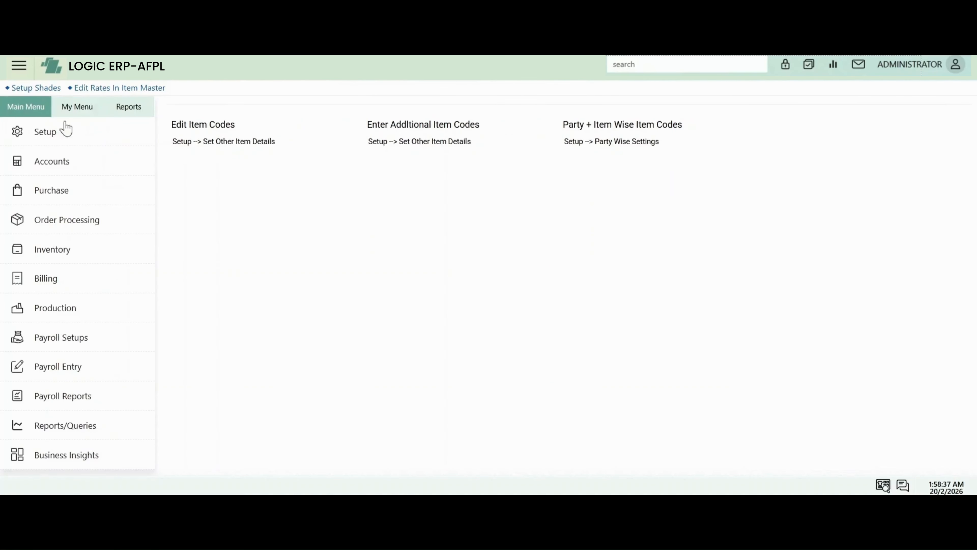
scroll(152, 270, down, 2)
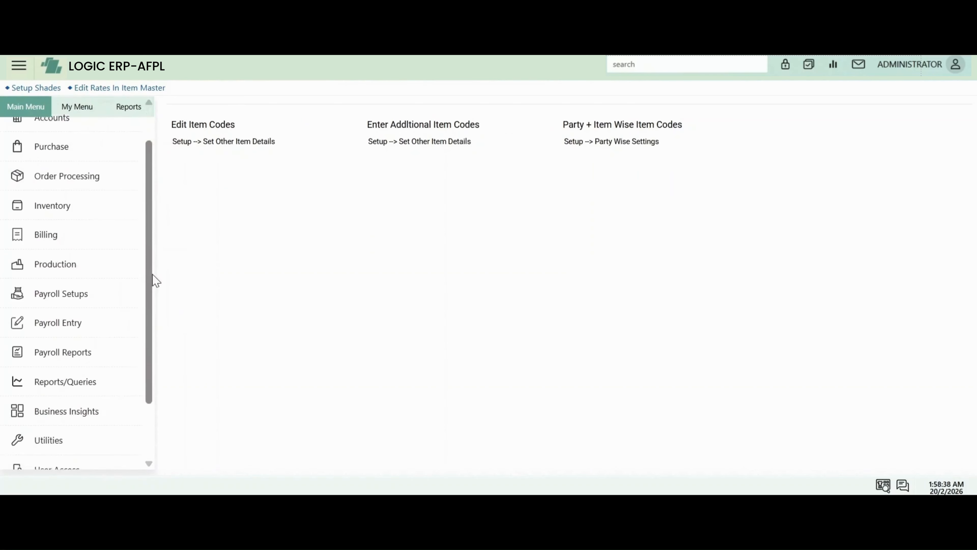
scroll(154, 308, down, 2)
click(79, 377)
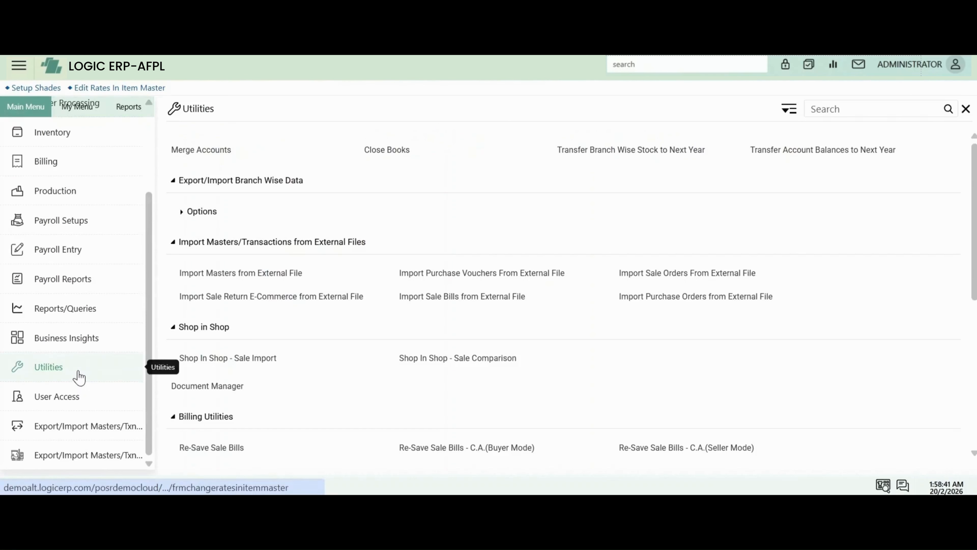
click(273, 274)
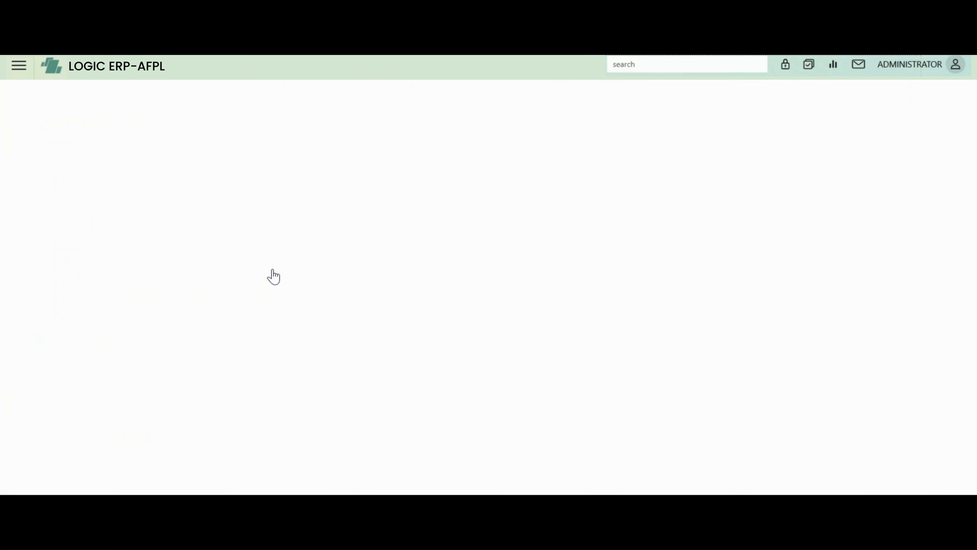